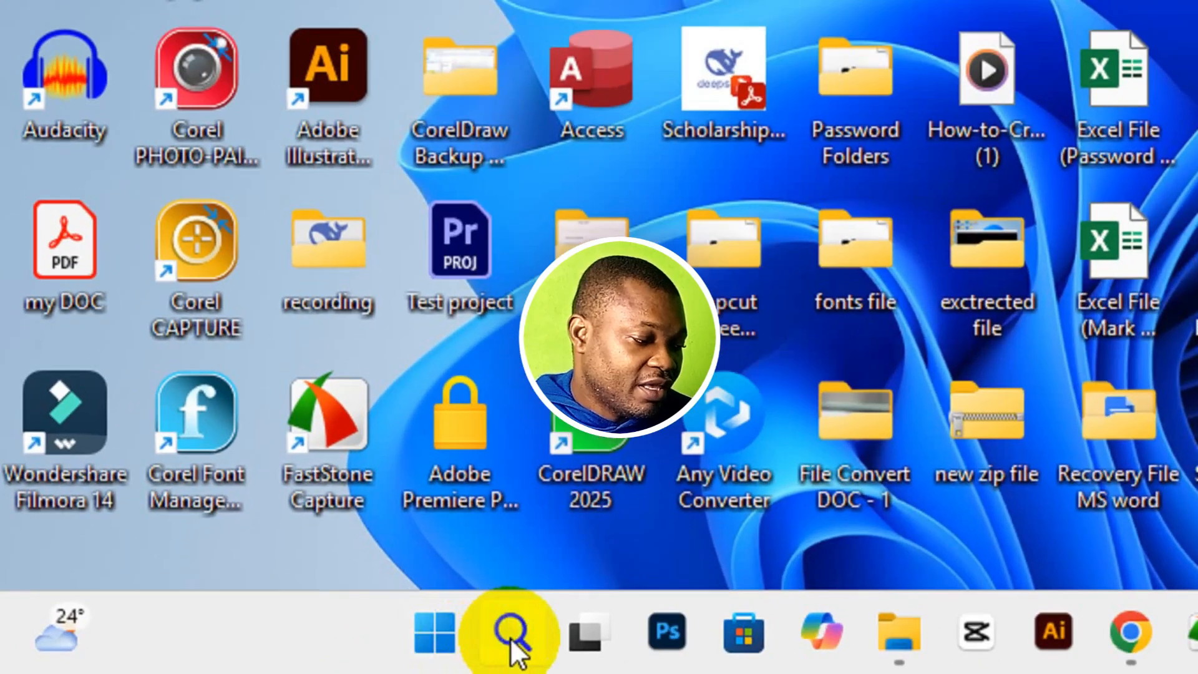
Search Windows for "clipcham" and open the Microsoft Clipchamp app.
left_click(256, 655)
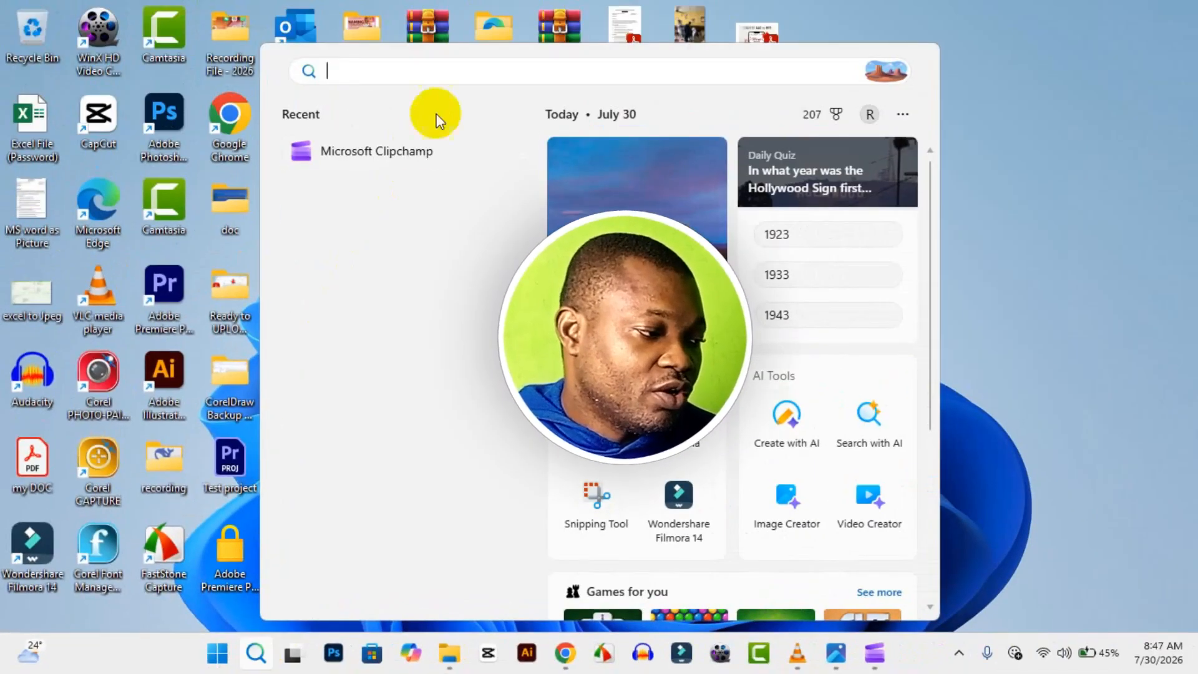
left_click(449, 77)
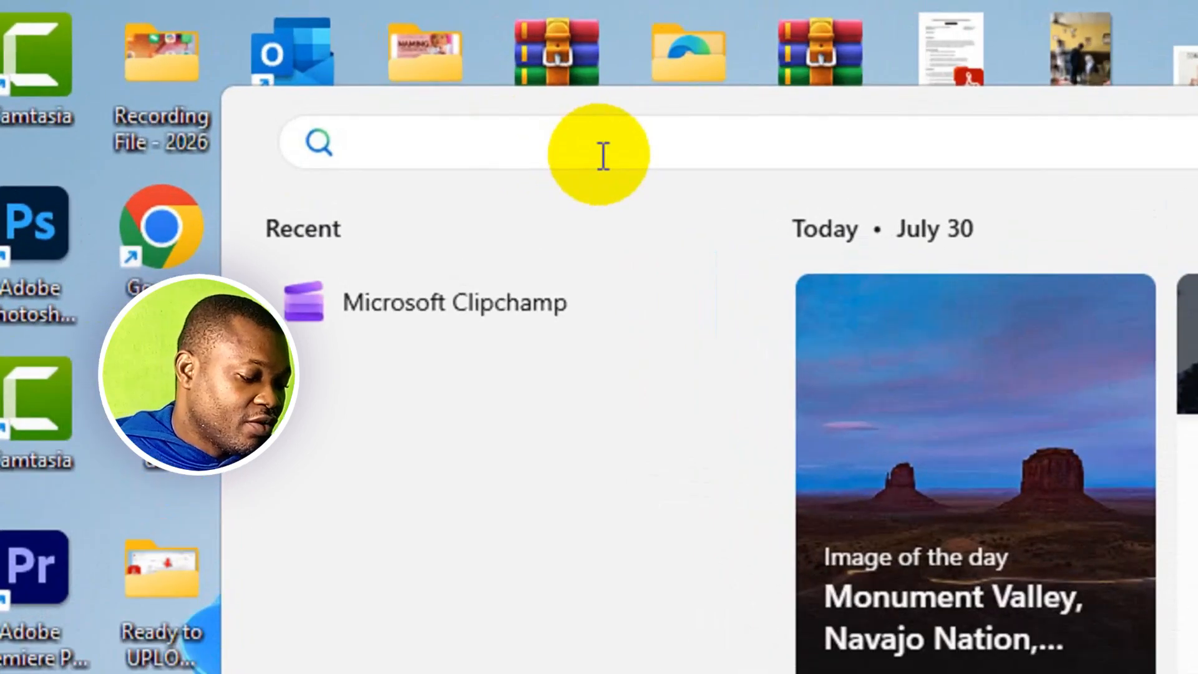
type("clip")
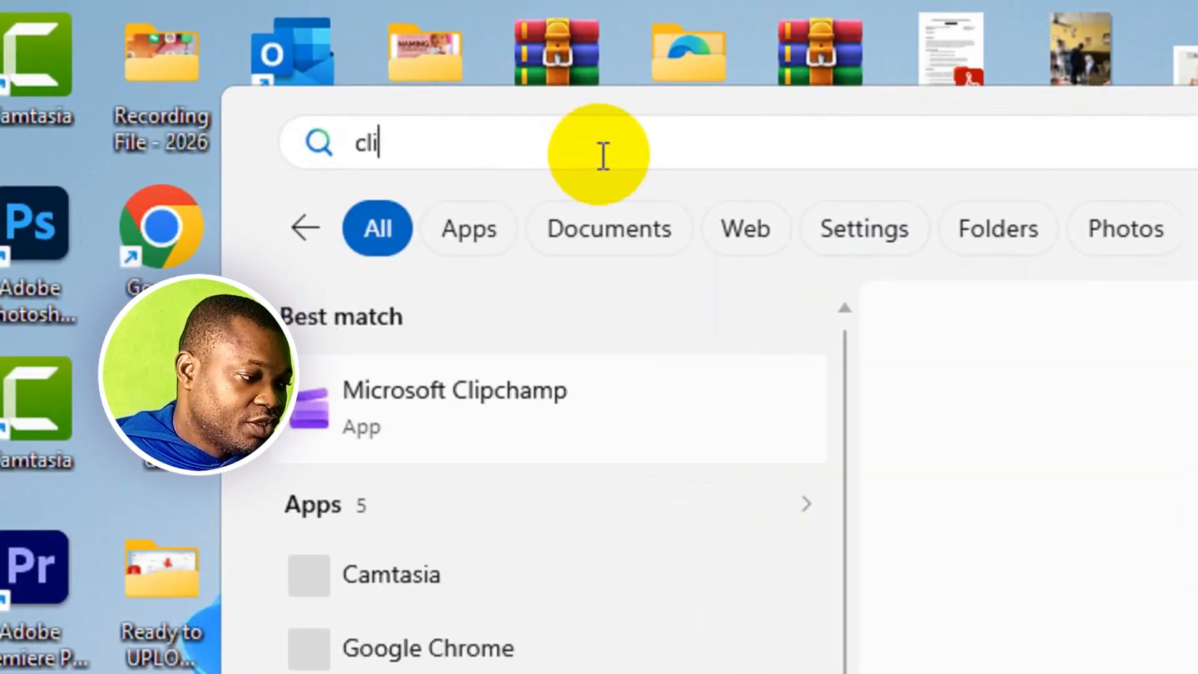
type("cham")
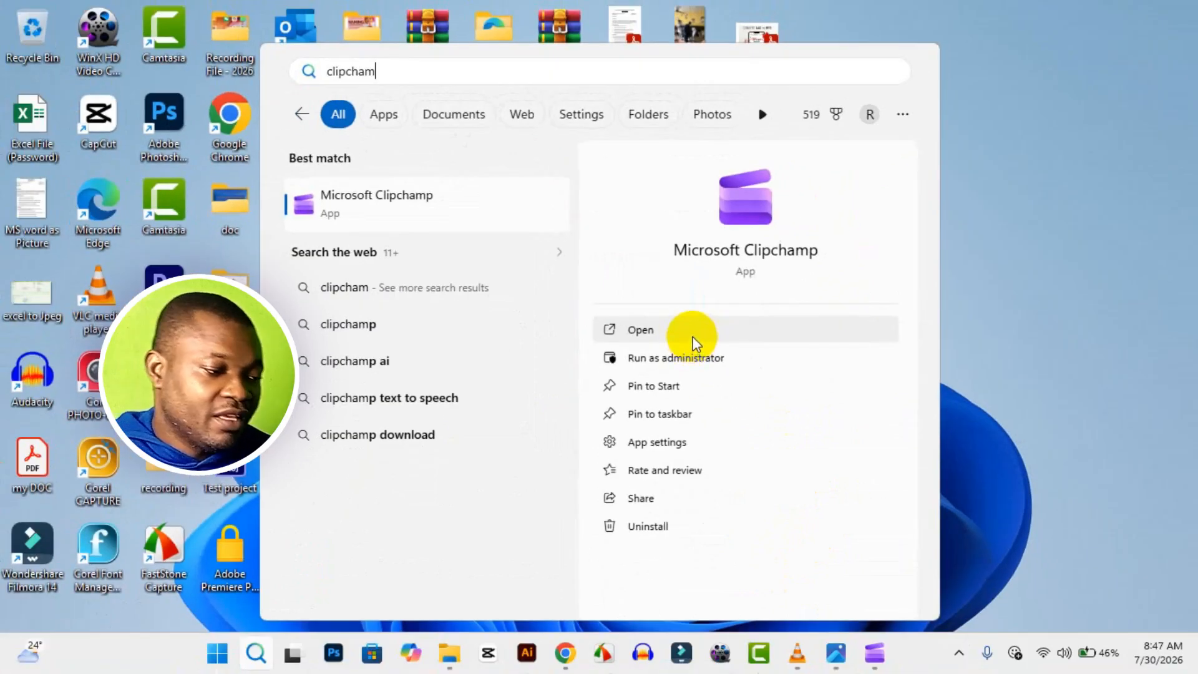
left_click(694, 337)
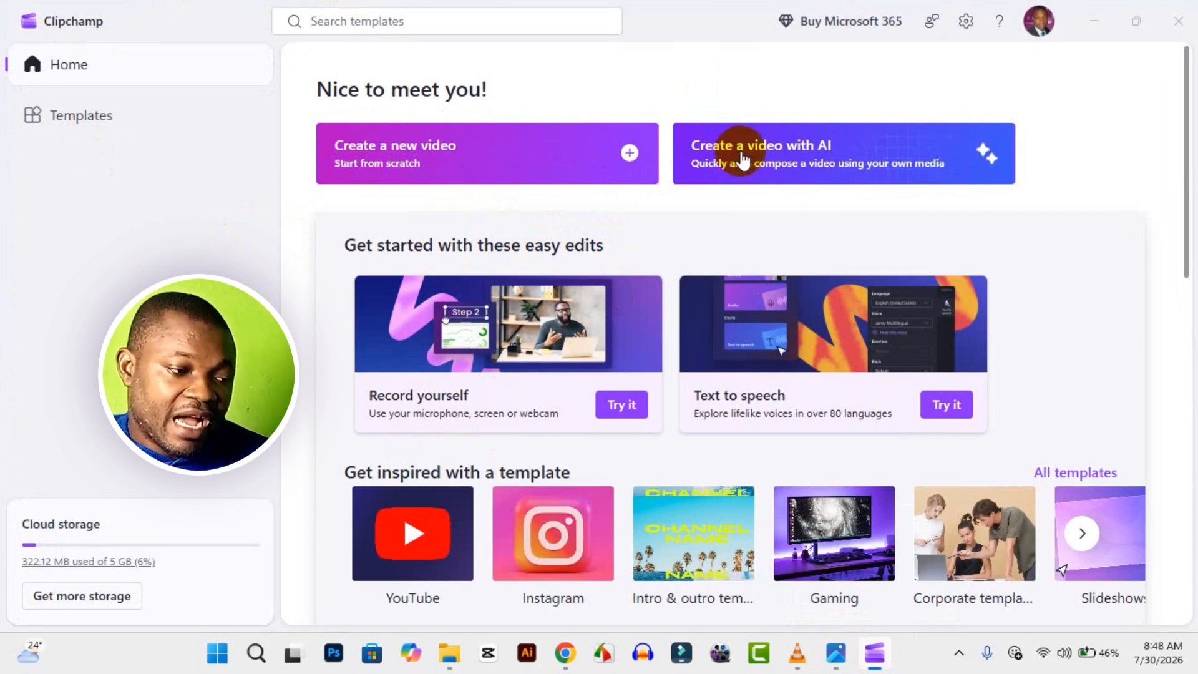
Browse the template categories on the home page and look through the full template collection.
scroll(748, 167, "down", 3)
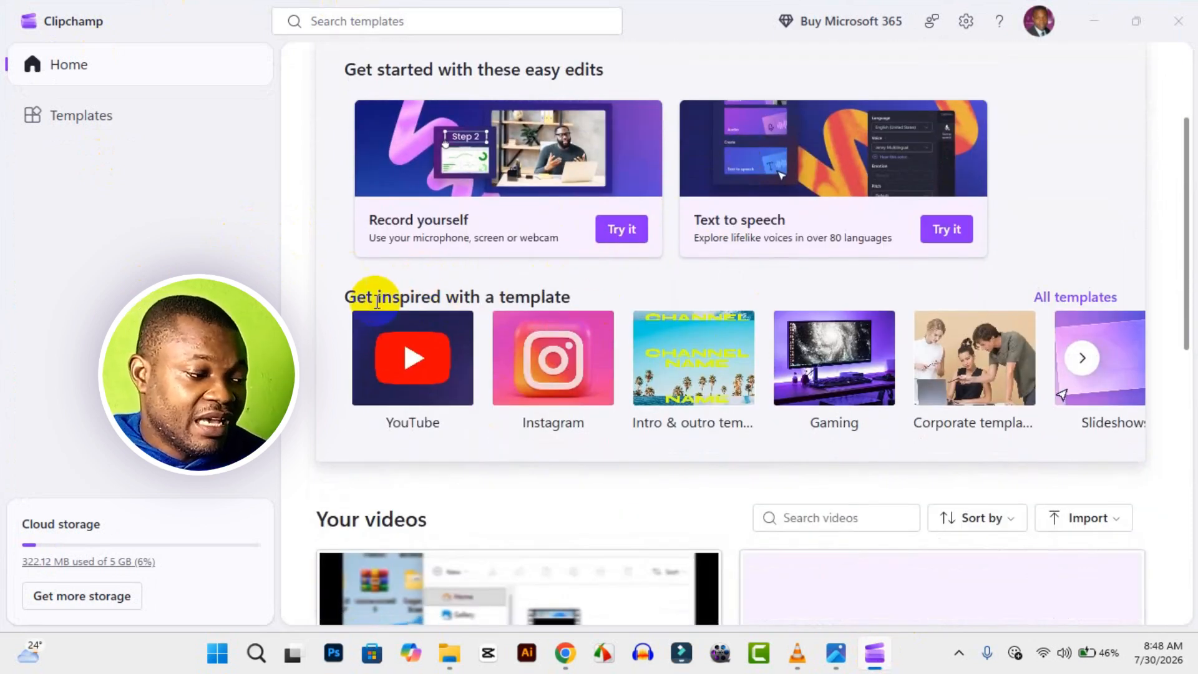
left_click(428, 402)
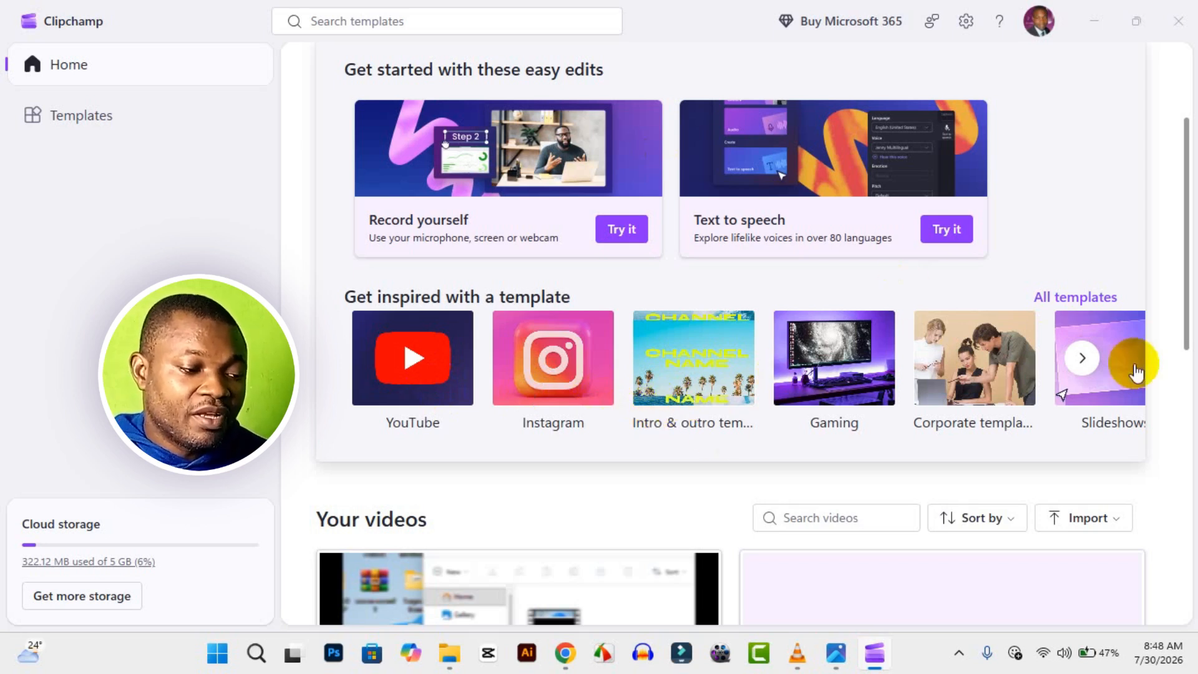
left_click(1089, 362)
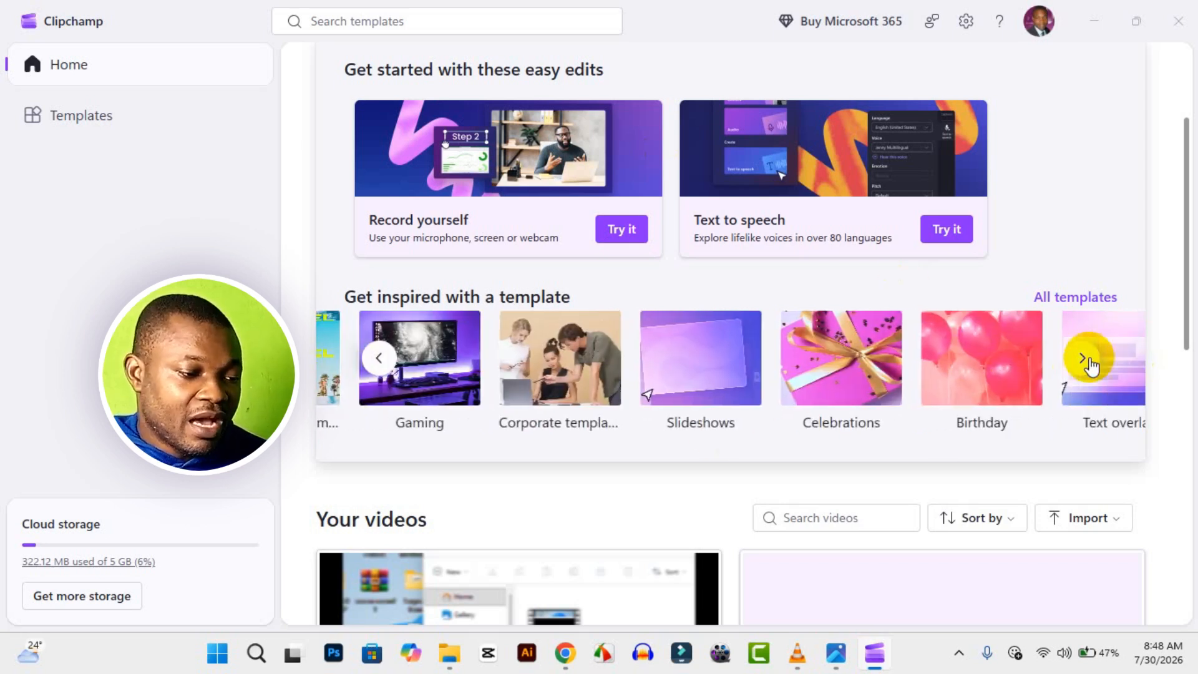
left_click(1089, 361)
left_click(1089, 360)
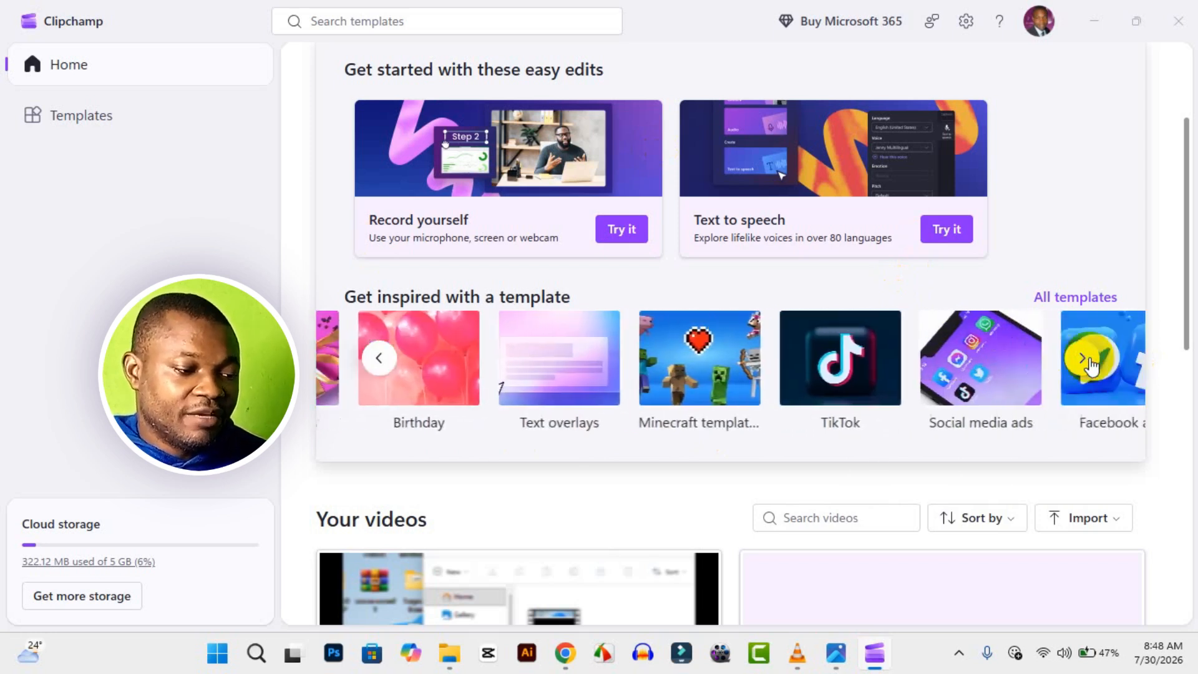
left_click(1054, 297)
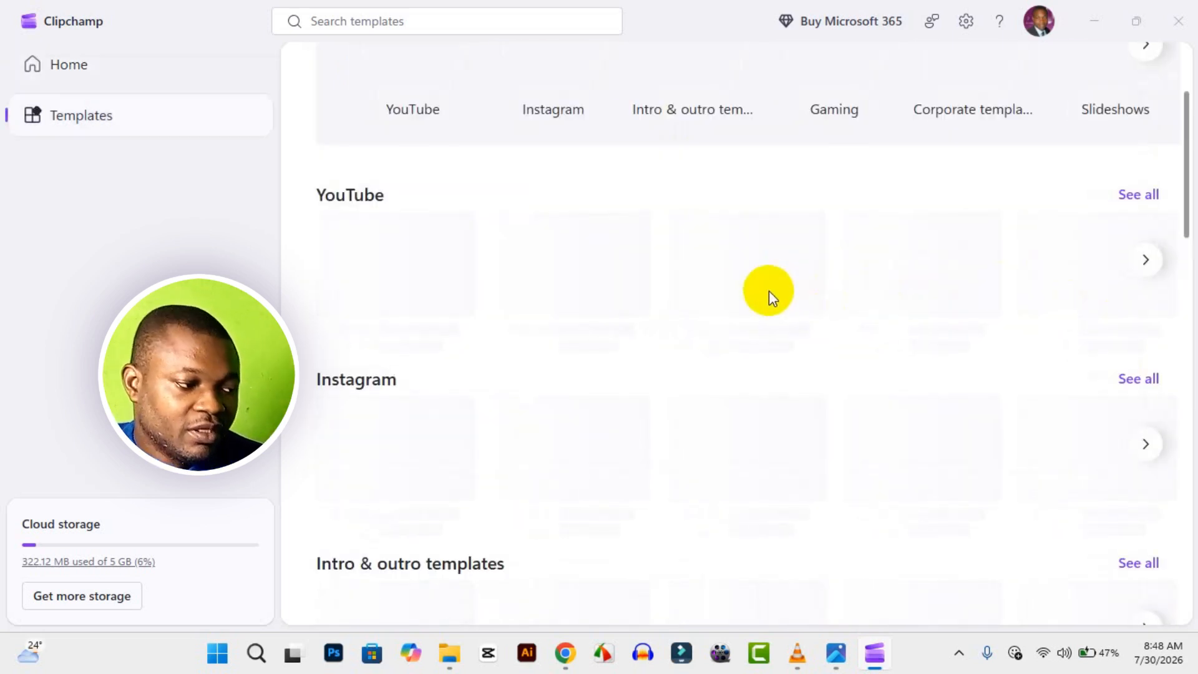
scroll(758, 269, "down", 4)
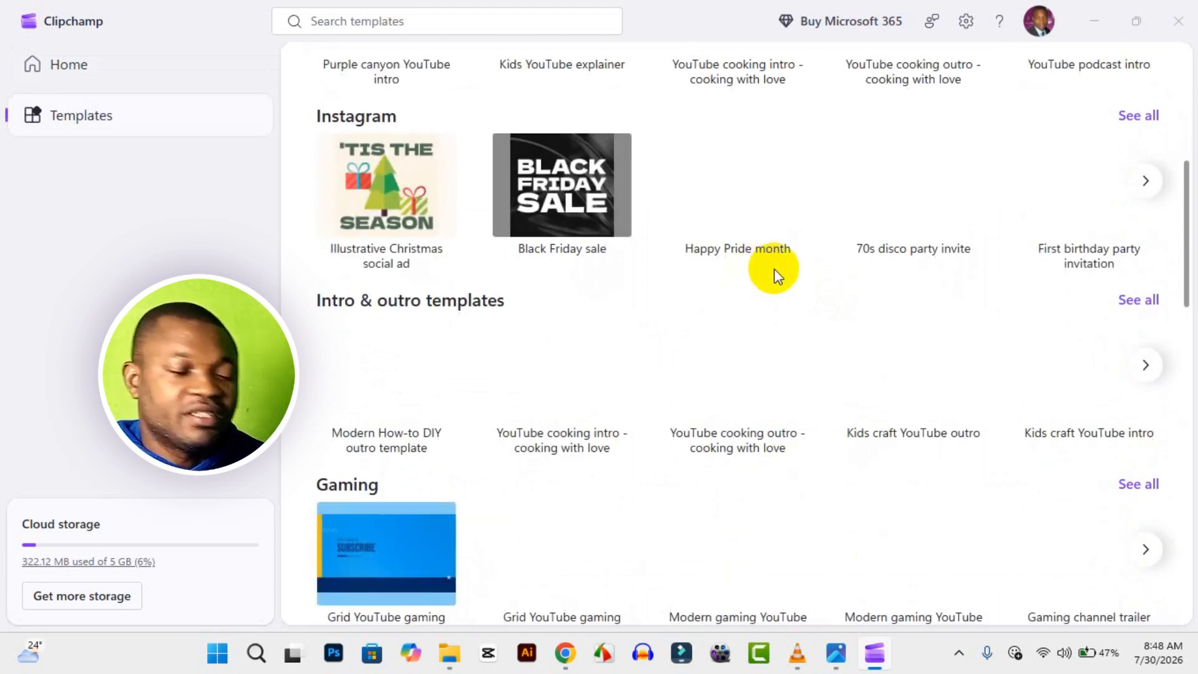
scroll(775, 275, "down", 3)
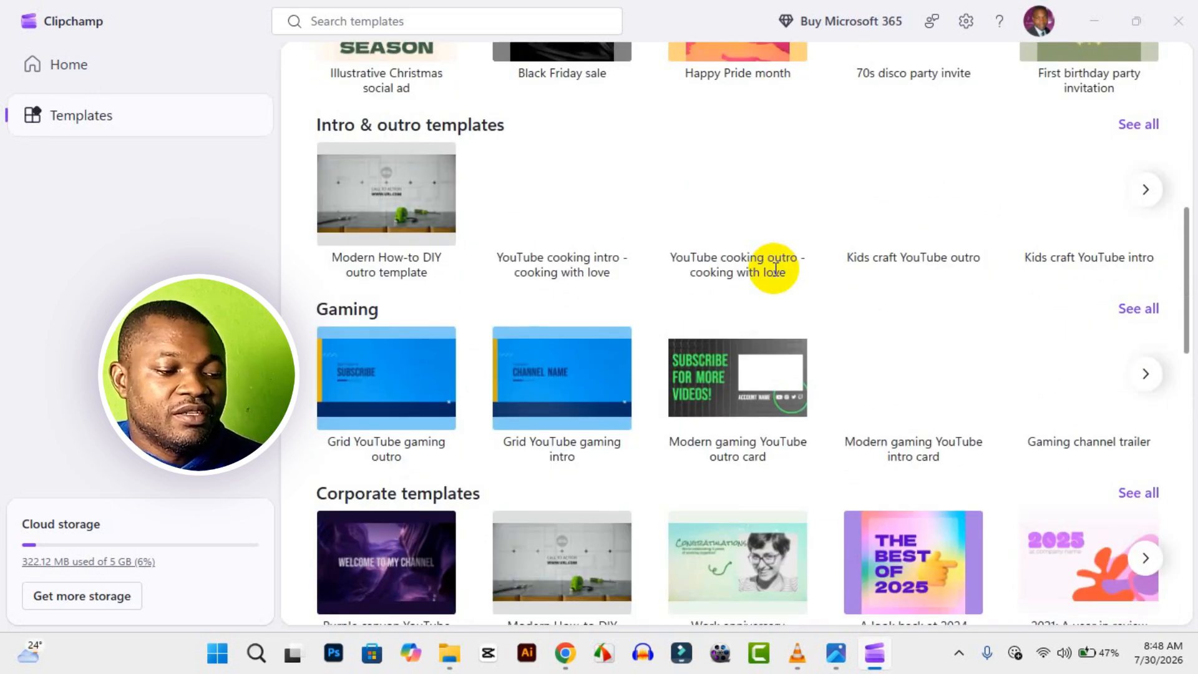
scroll(775, 269, "down", 9)
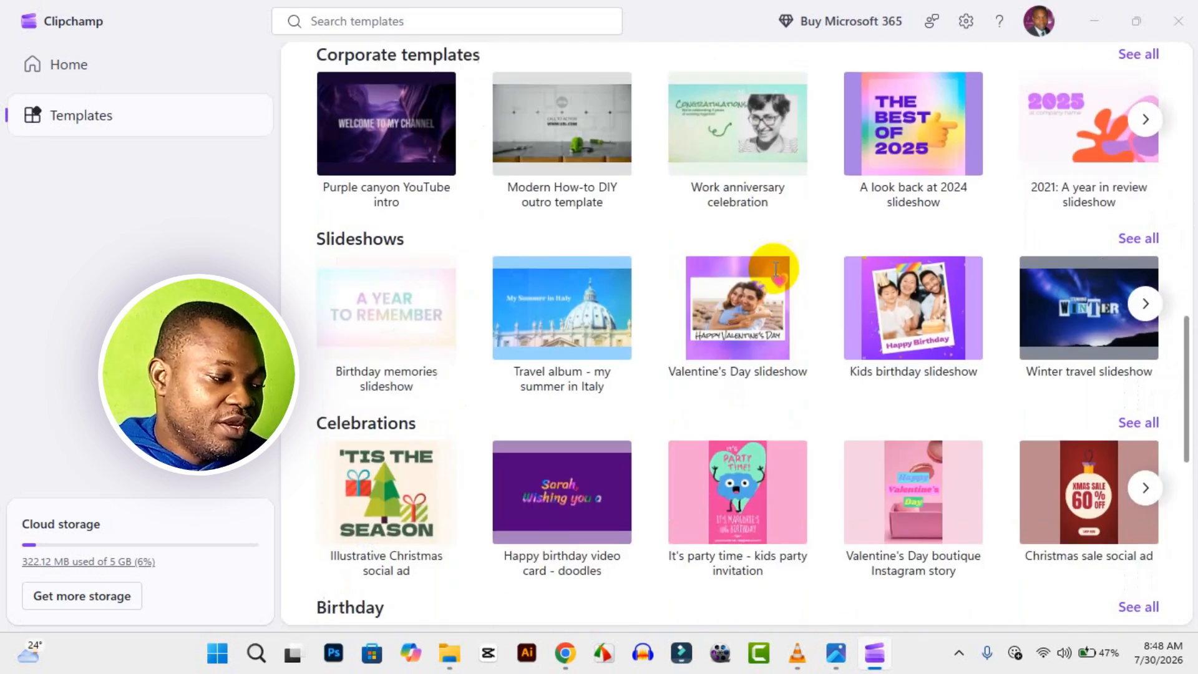
scroll(776, 269, "down", 6)
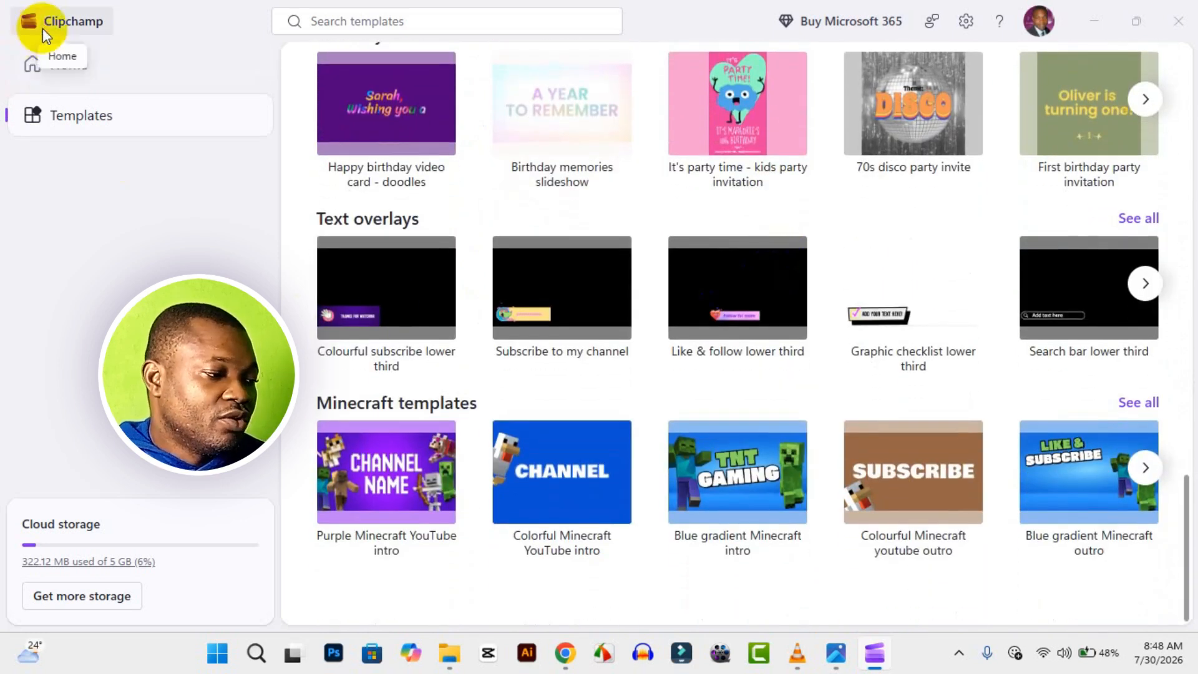
Return to the home page, look over the existing video projects and create a new video from scratch.
left_click(32, 62)
scroll(562, 337, "down", 5)
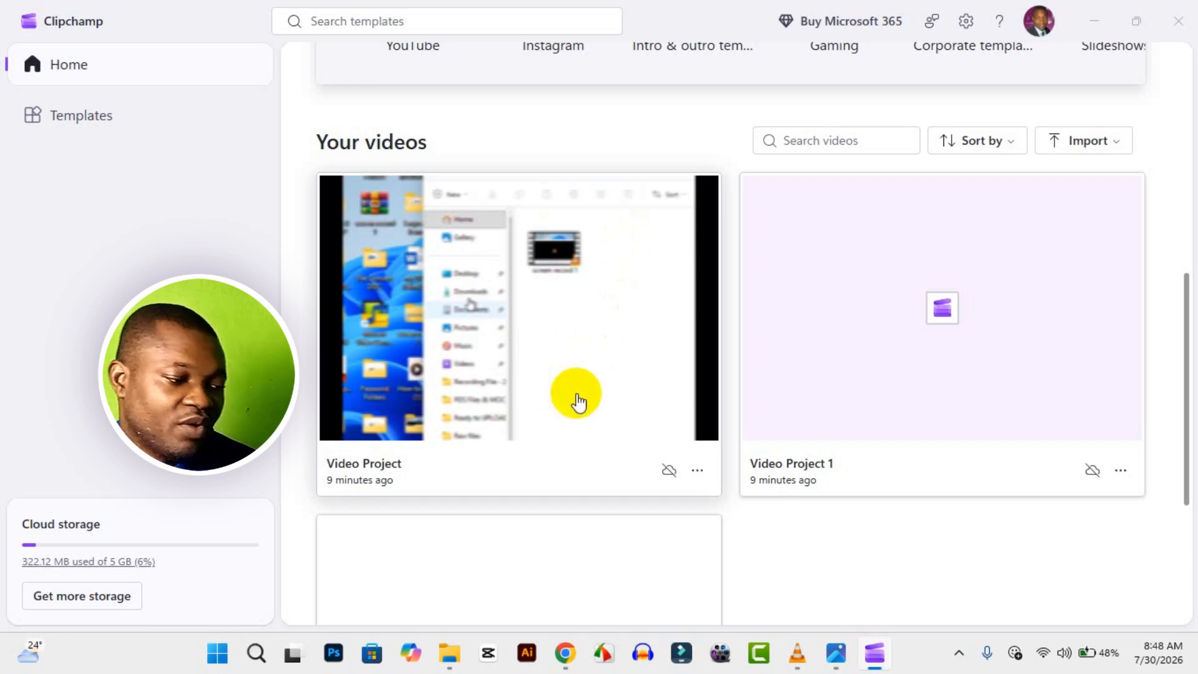
scroll(641, 411, "down", 2)
scroll(640, 417, "down", 3)
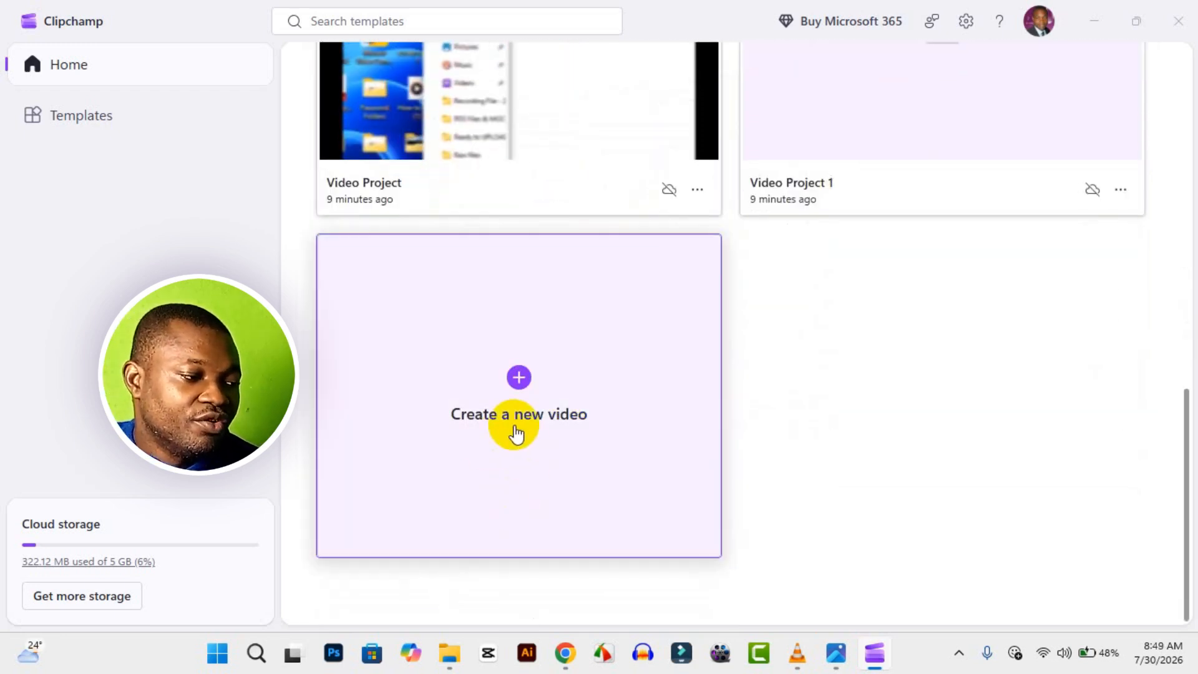
scroll(516, 433, "up", 10)
left_click(456, 163)
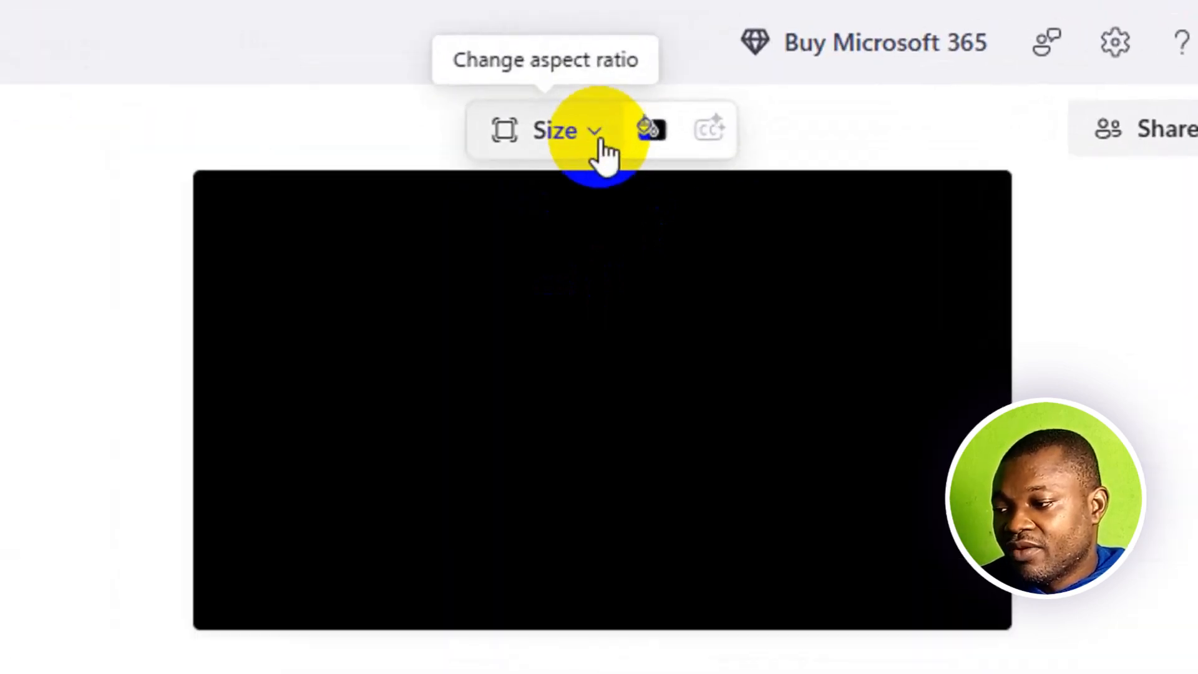
Set the project's aspect ratio to Square 1:1 and its background to solid pink #FA69F9.
left_click(708, 74)
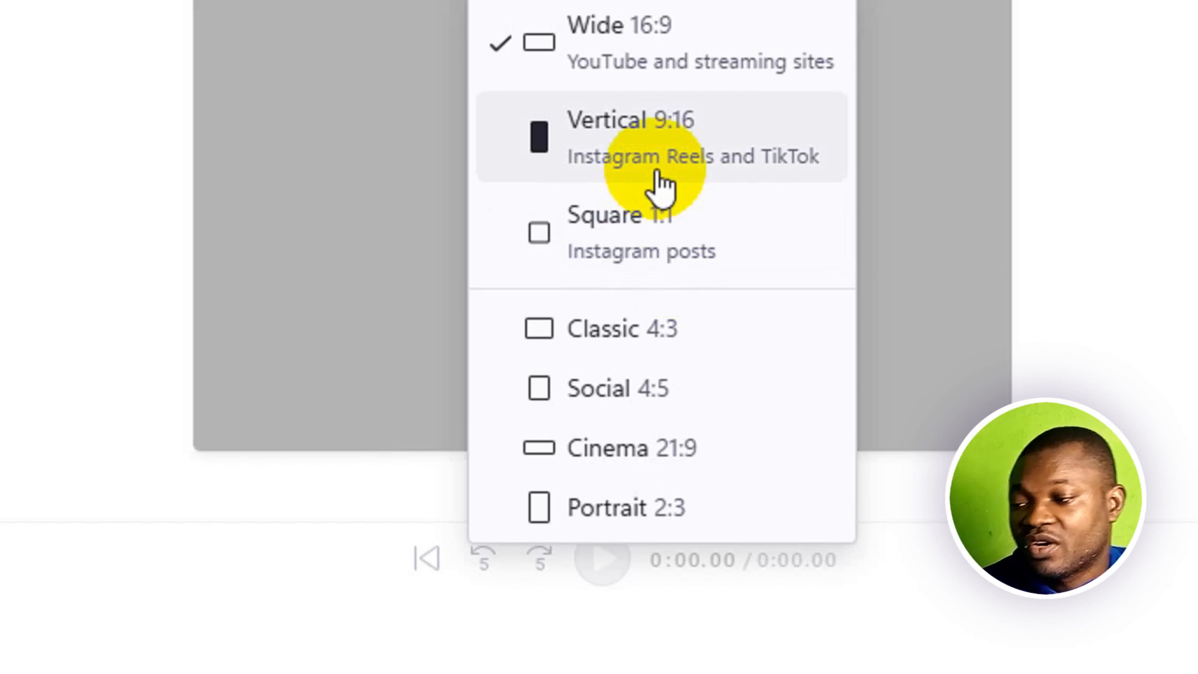
left_click(654, 224)
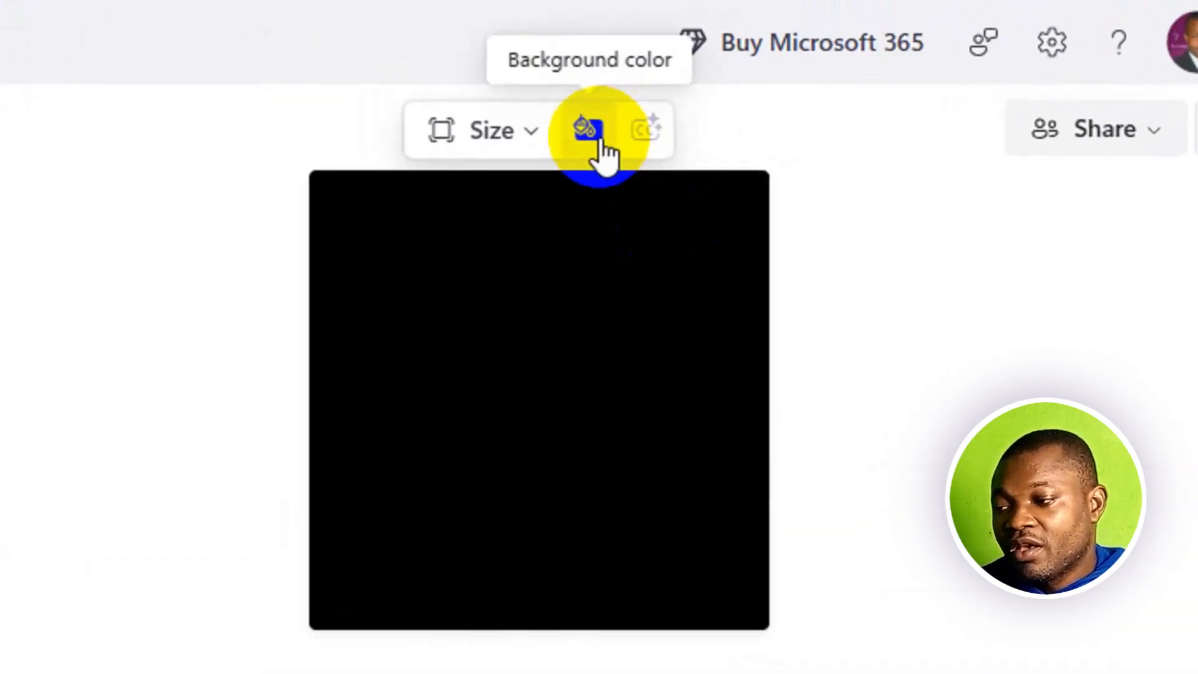
left_click(602, 146)
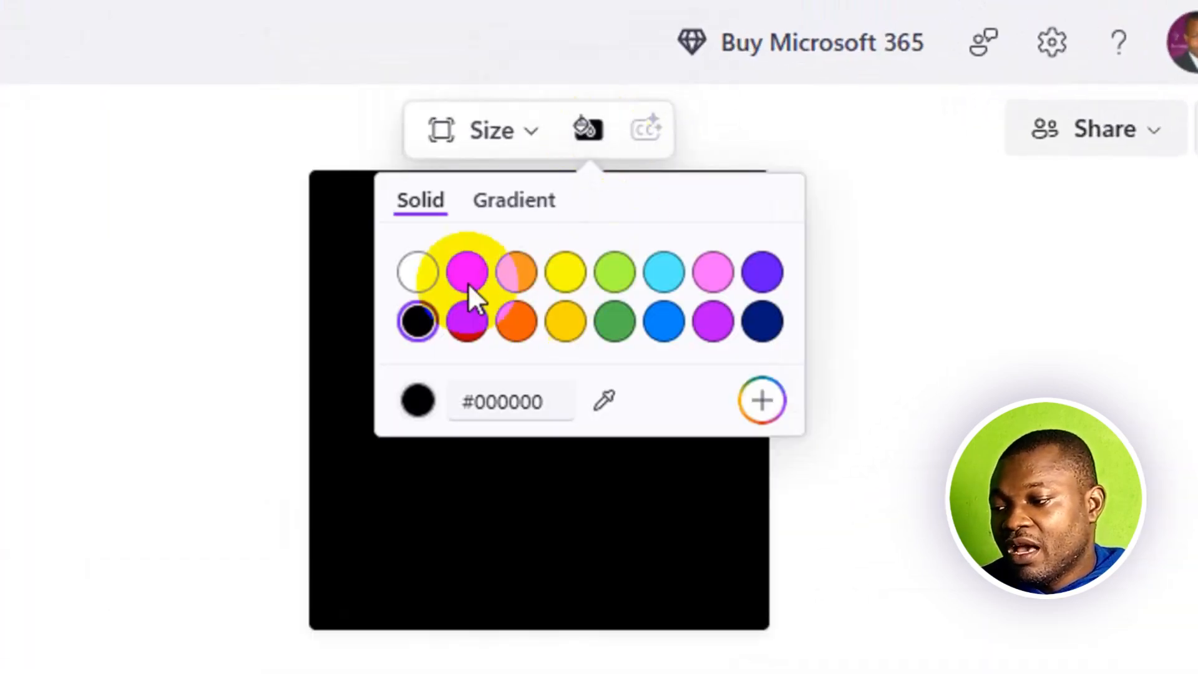
left_click(468, 274)
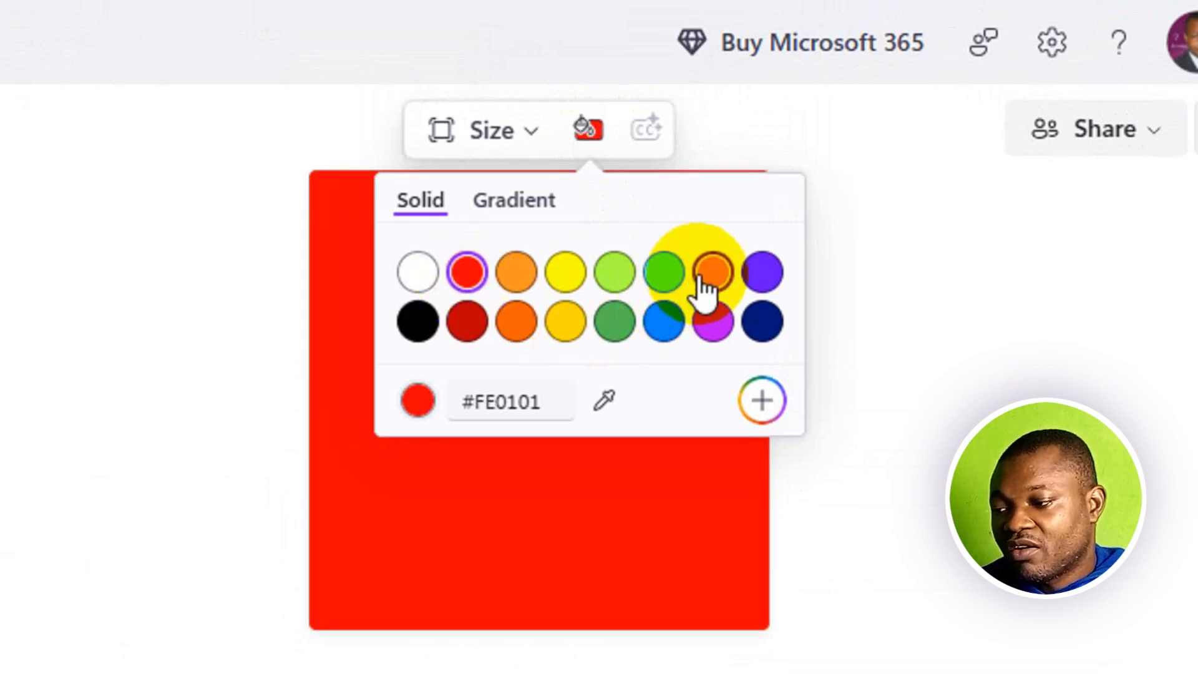
left_click(711, 280)
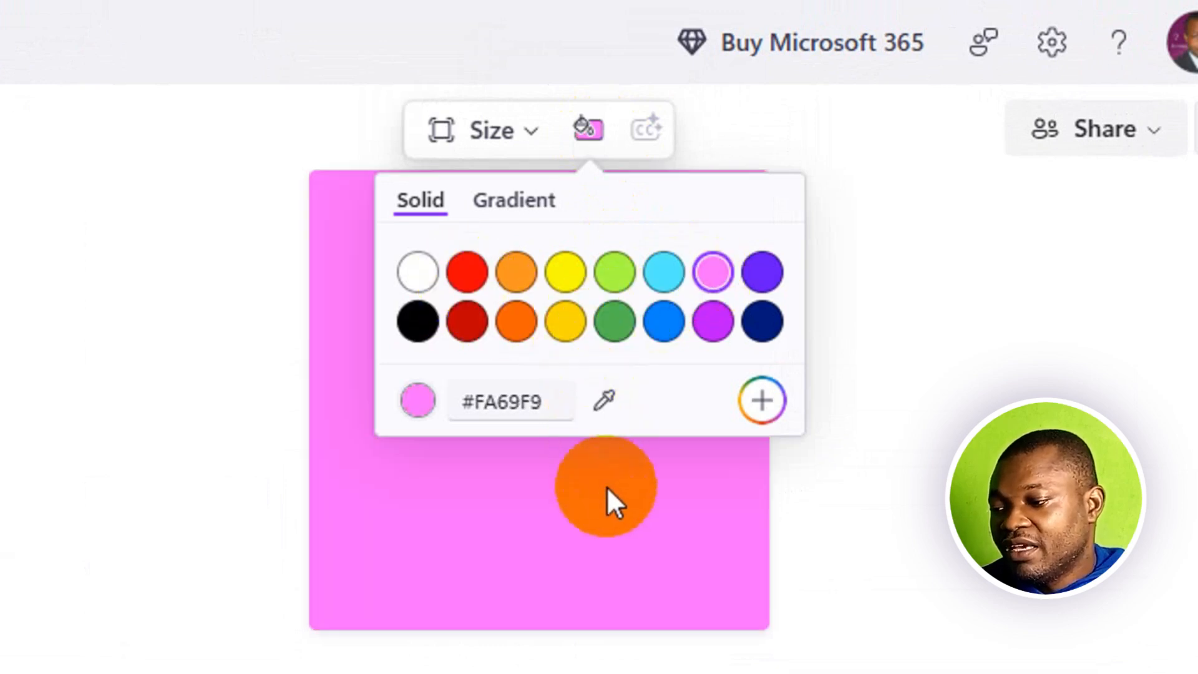
left_click(606, 487)
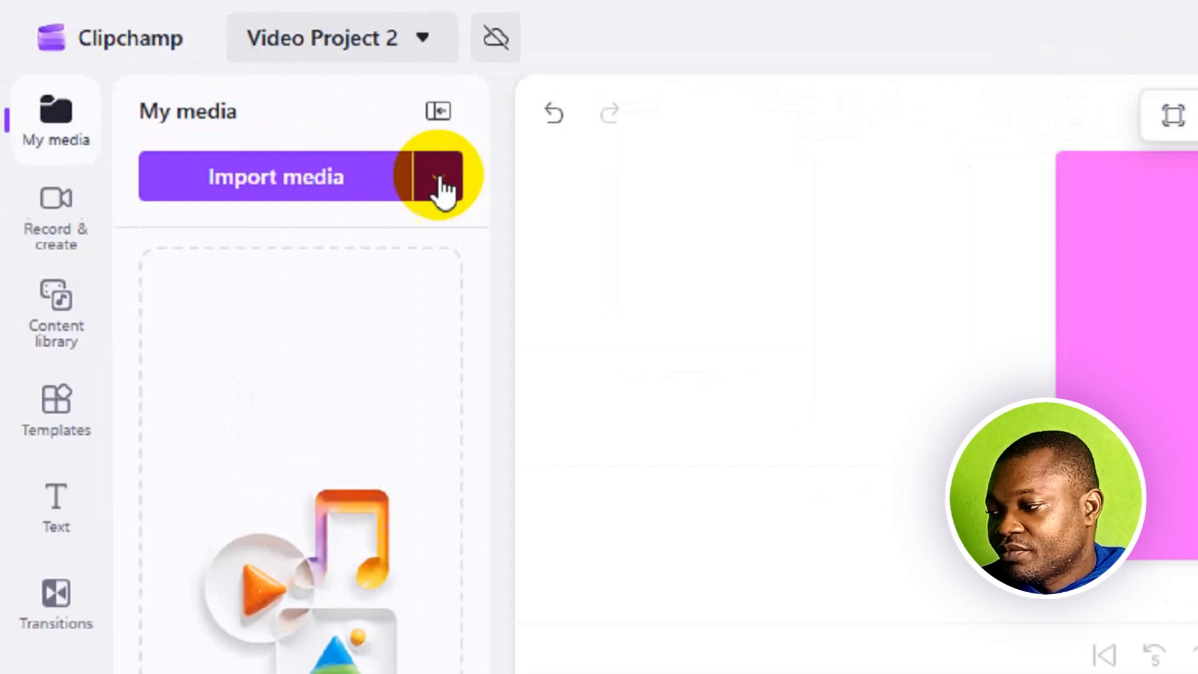
Browse the computer's files for media to import and open the Recording File - 2026 folder.
left_click(248, 104)
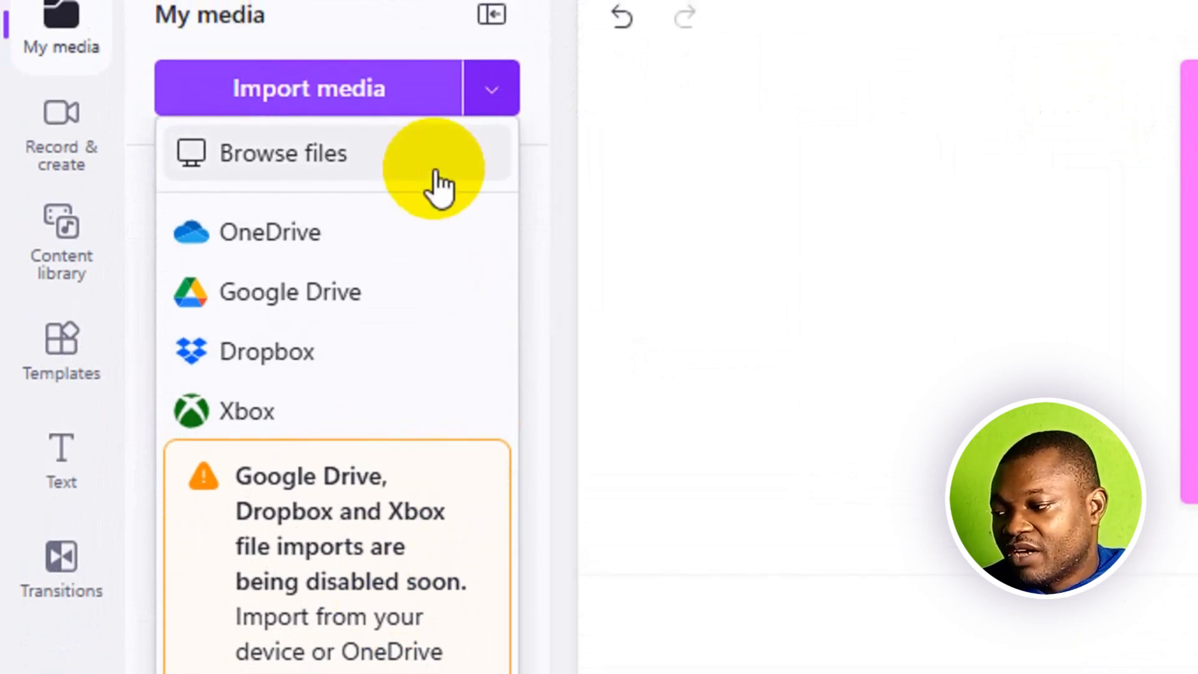
left_click(439, 188)
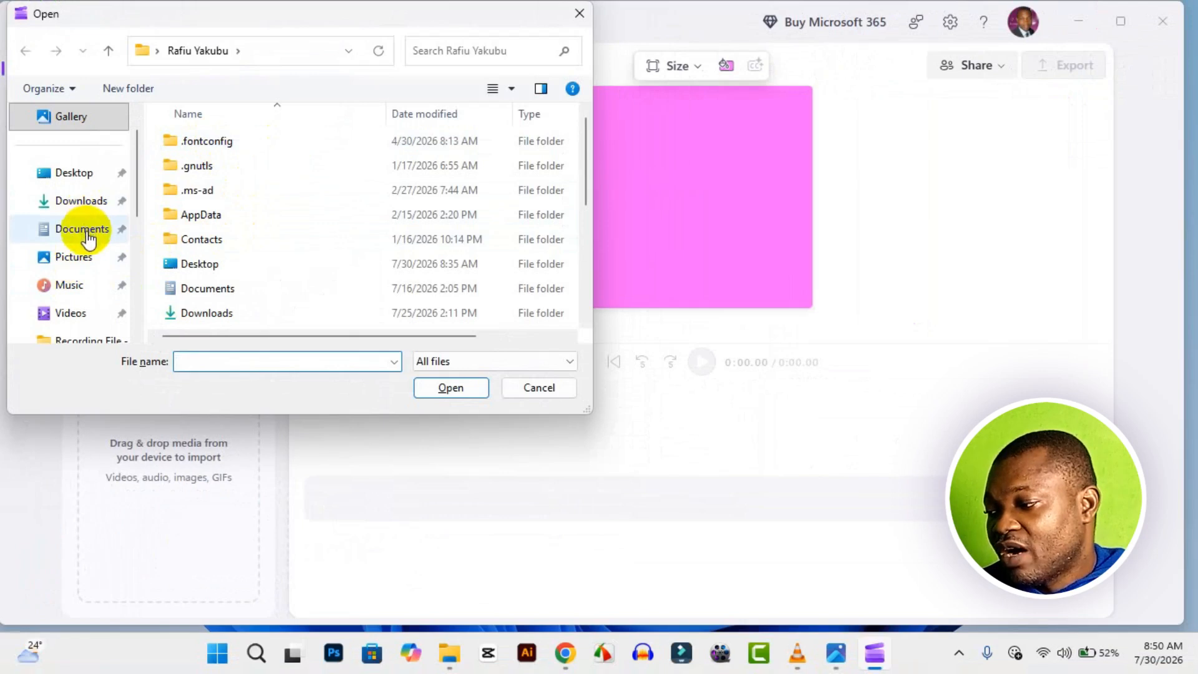
scroll(91, 234, "down", 2)
scroll(233, 229, "down", 4)
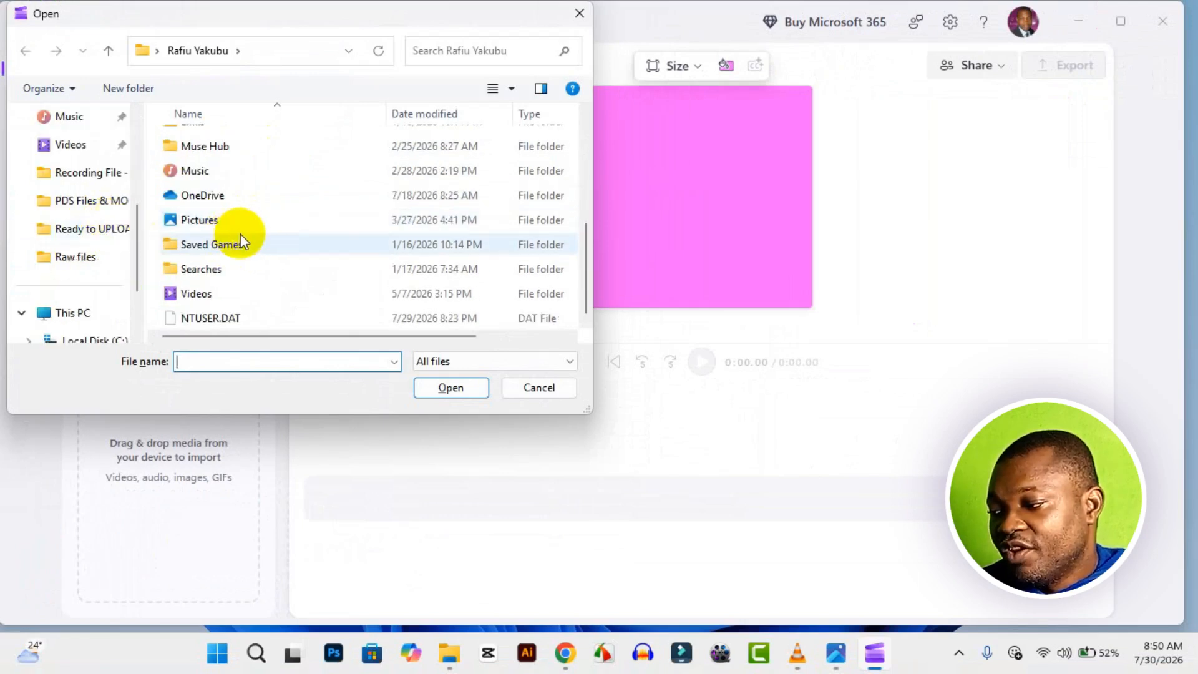
scroll(239, 234, "up", 4)
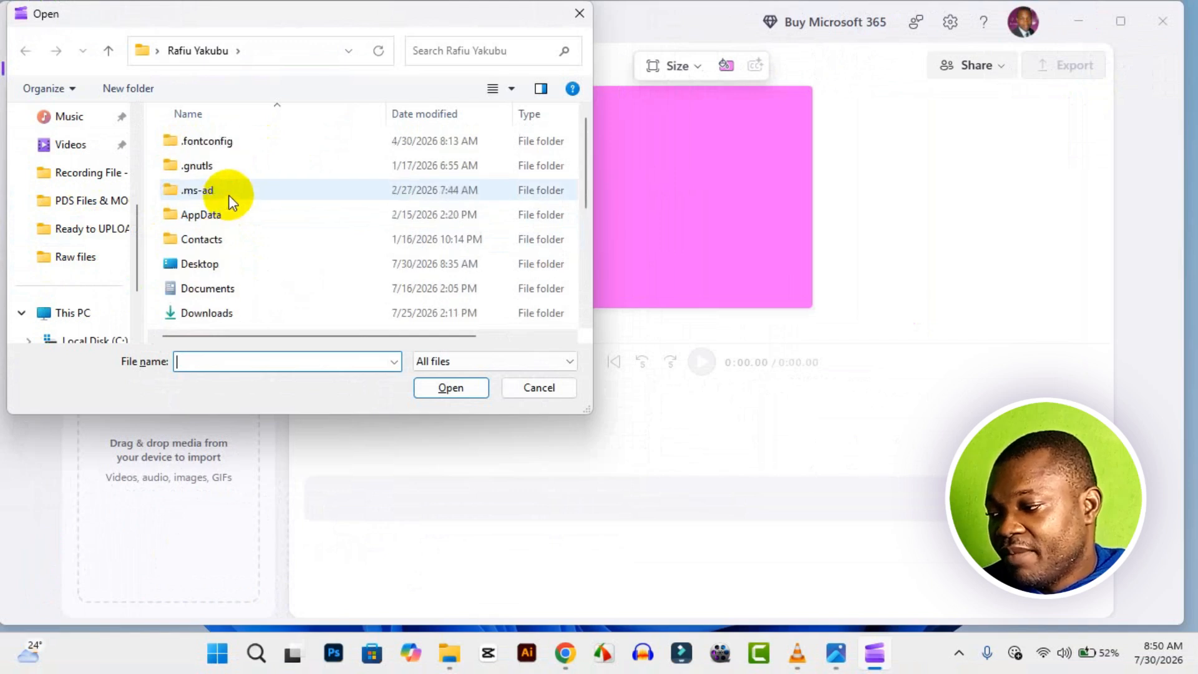
scroll(232, 200, "down", 4)
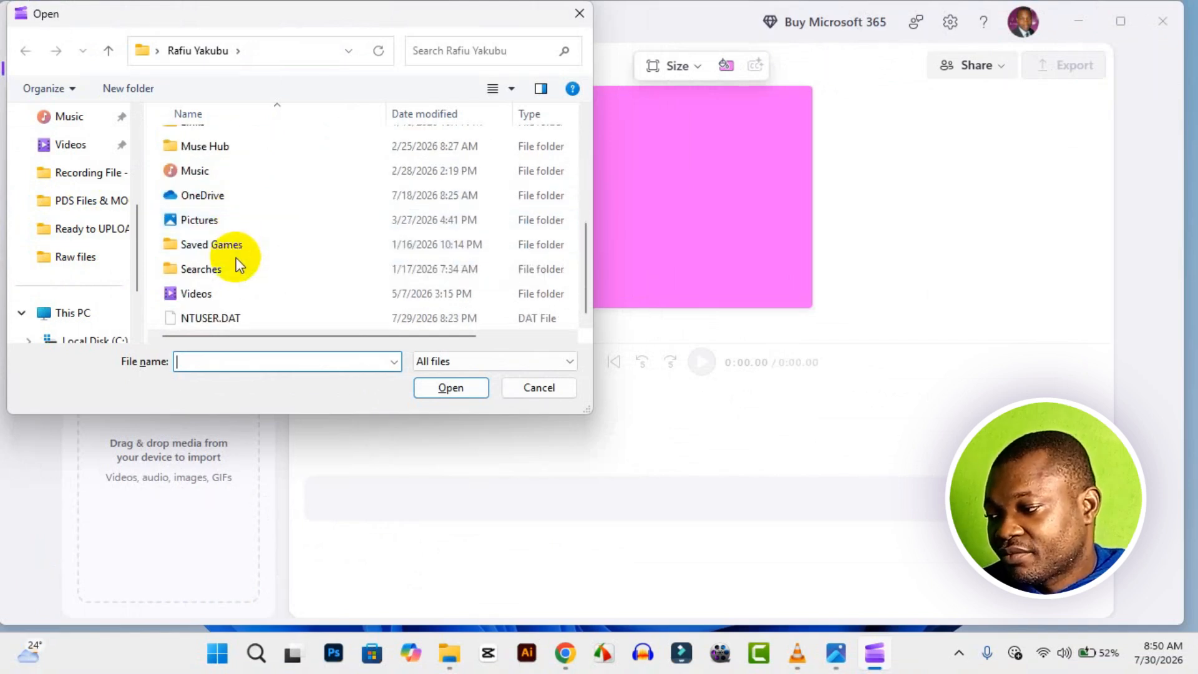
scroll(236, 257, "up", 4)
scroll(81, 227, "up", 3)
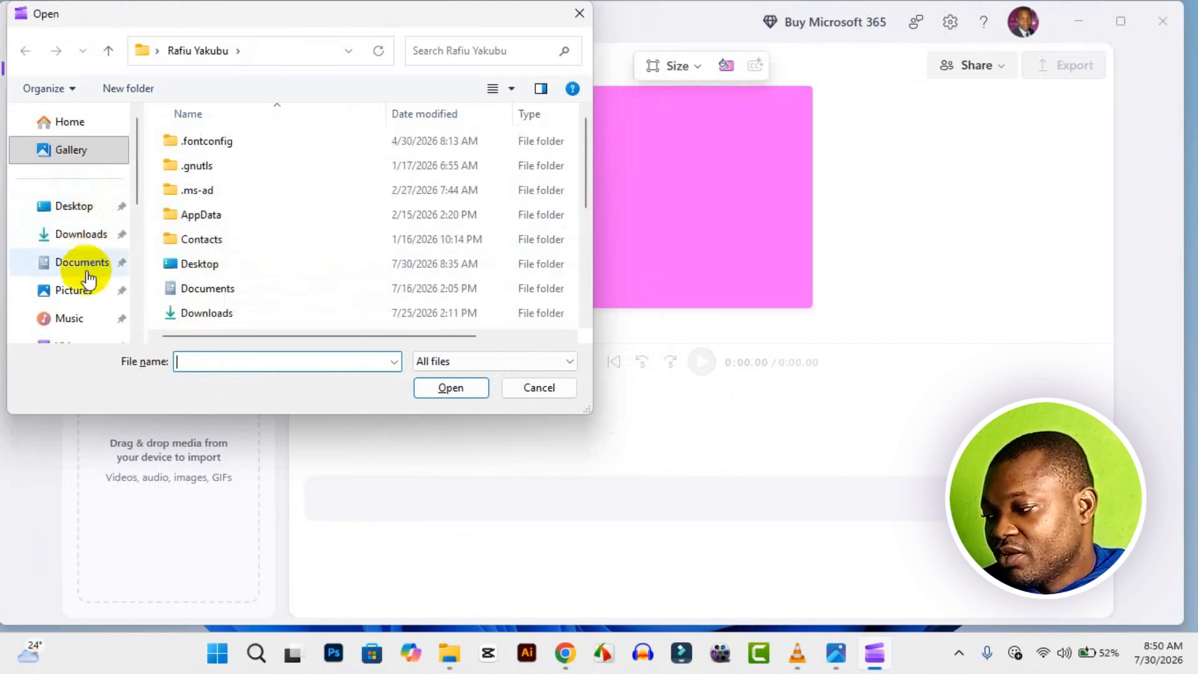
scroll(88, 274, "down", 3)
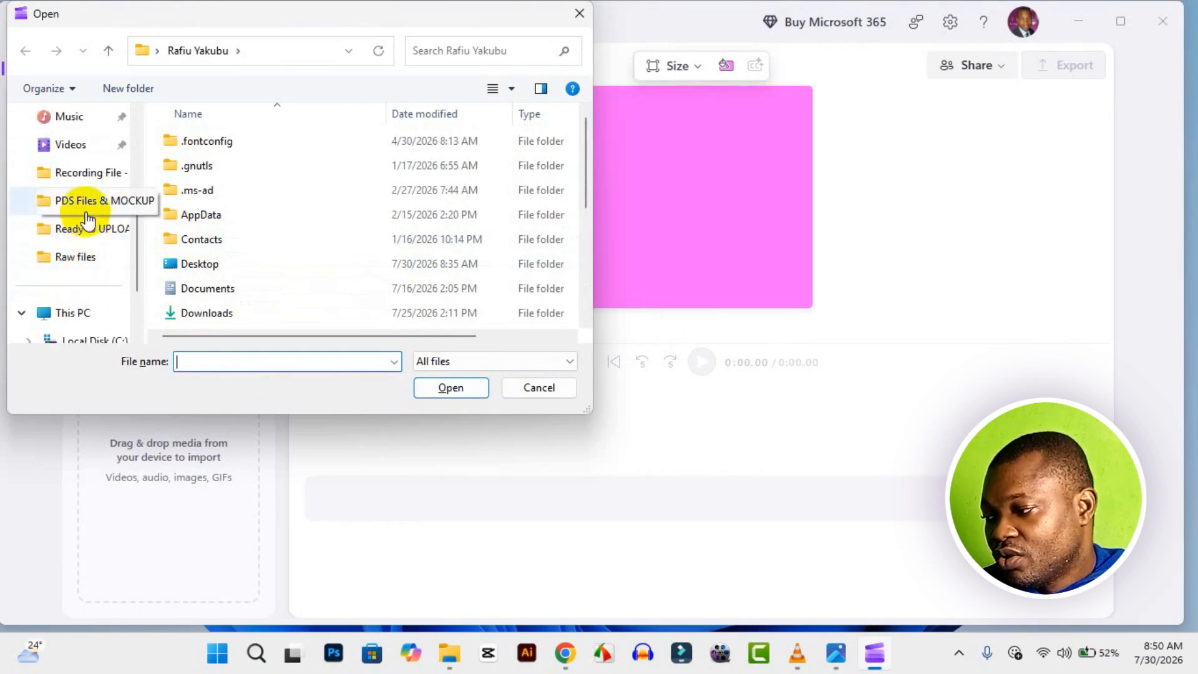
scroll(80, 214, "up", 3)
left_click(88, 258)
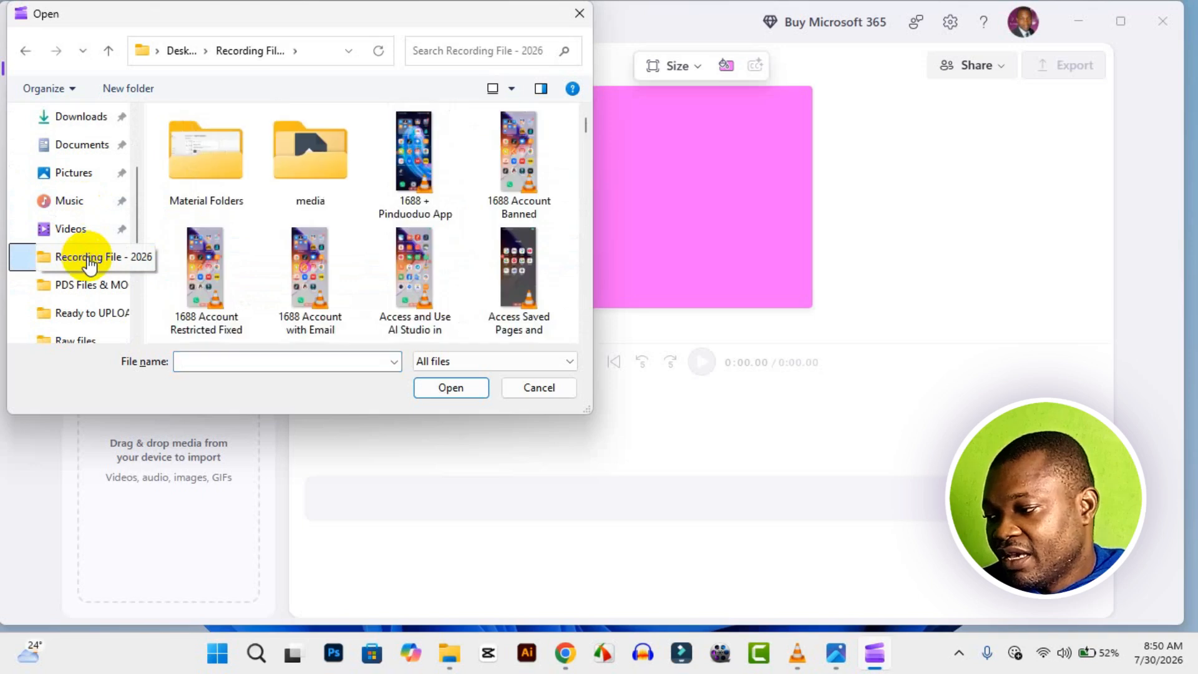
Import the App on Windows PC video, the first of the two with that name, into the project's media.
scroll(353, 193, "down", 15)
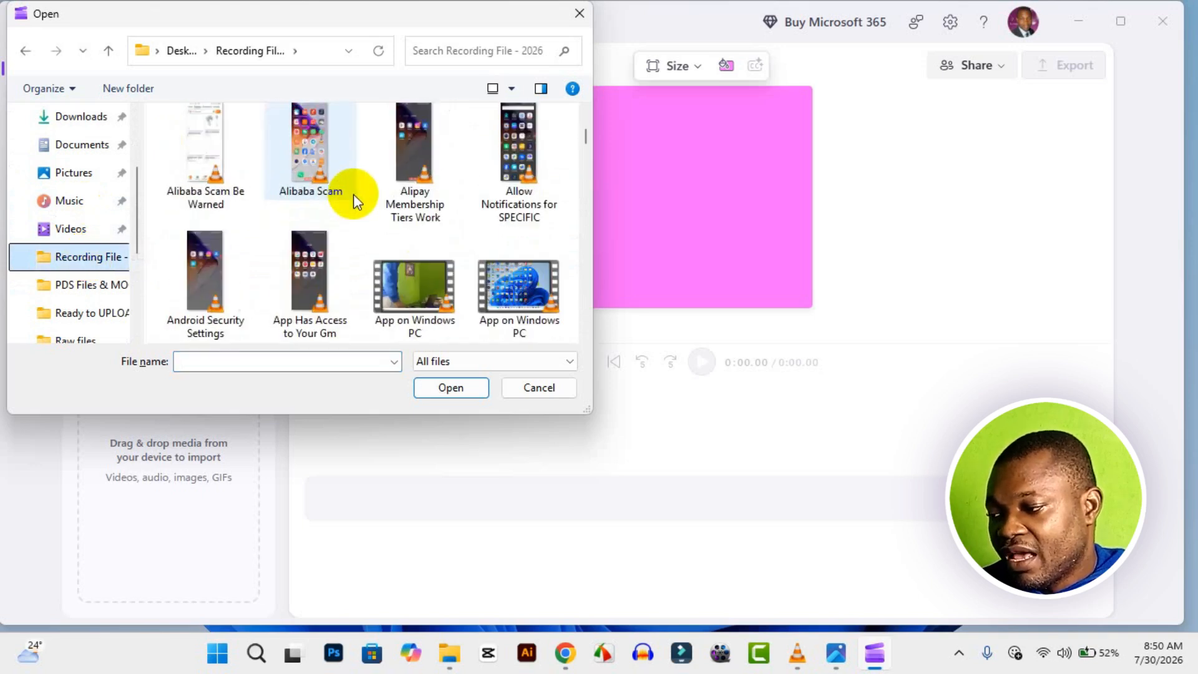
scroll(353, 193, "down", 3)
scroll(426, 268, "up", 5)
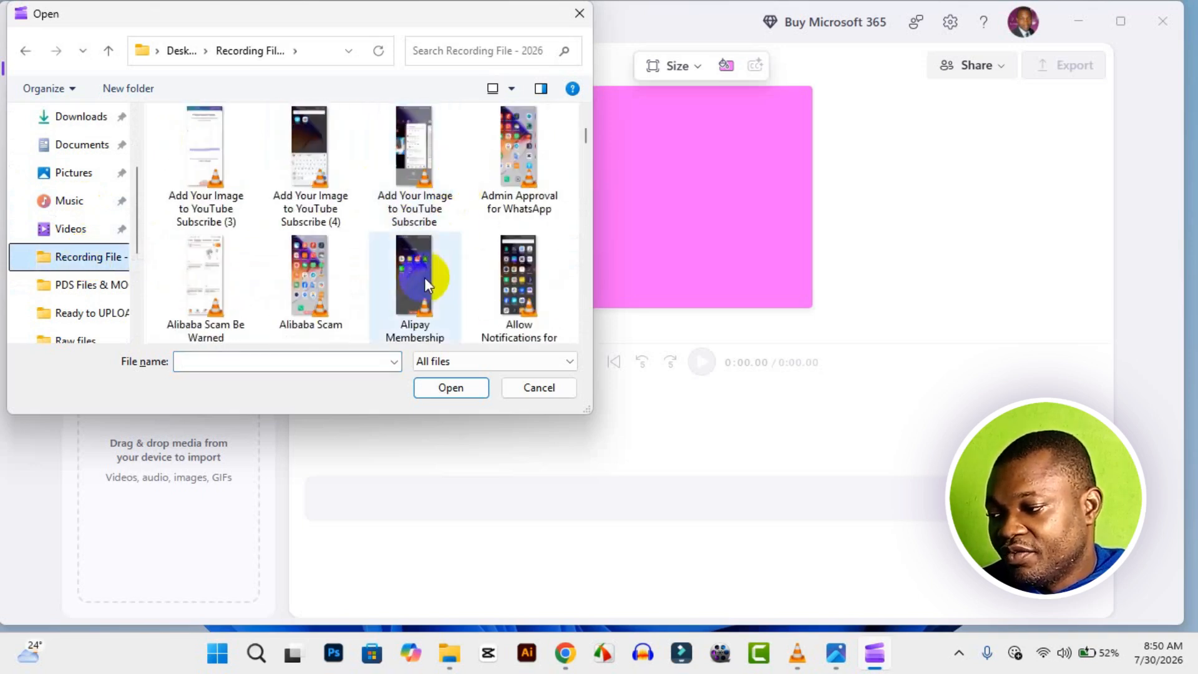
scroll(427, 262, "down", 2)
left_click(409, 278)
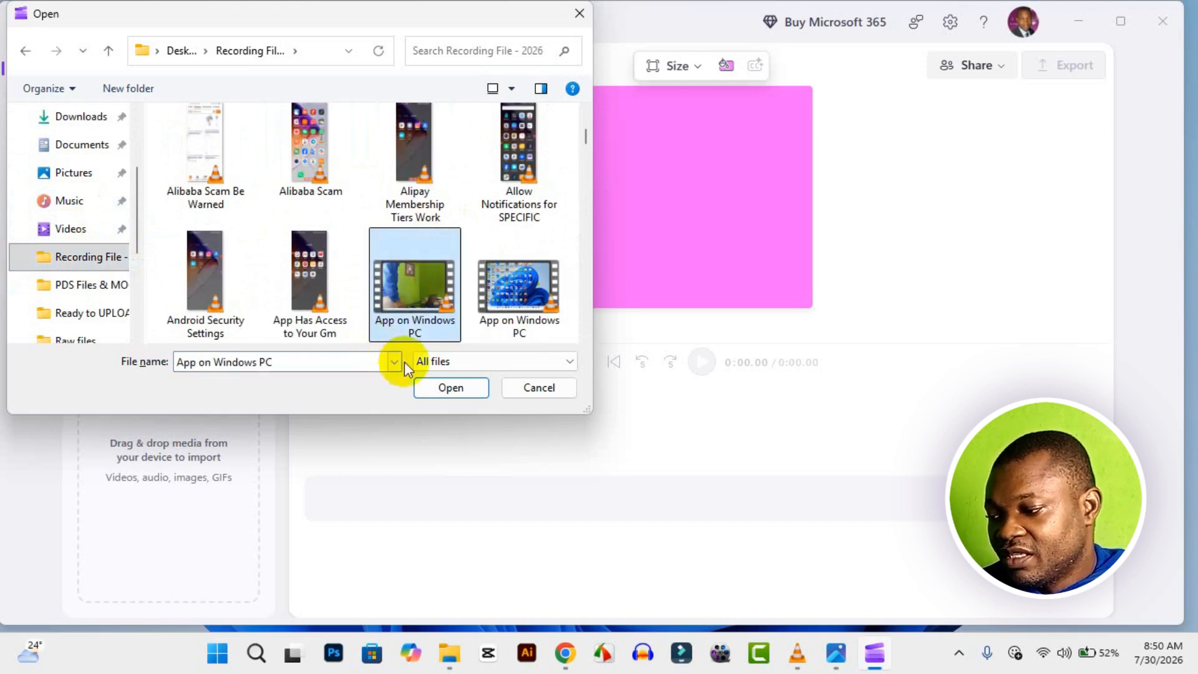
left_click(441, 387)
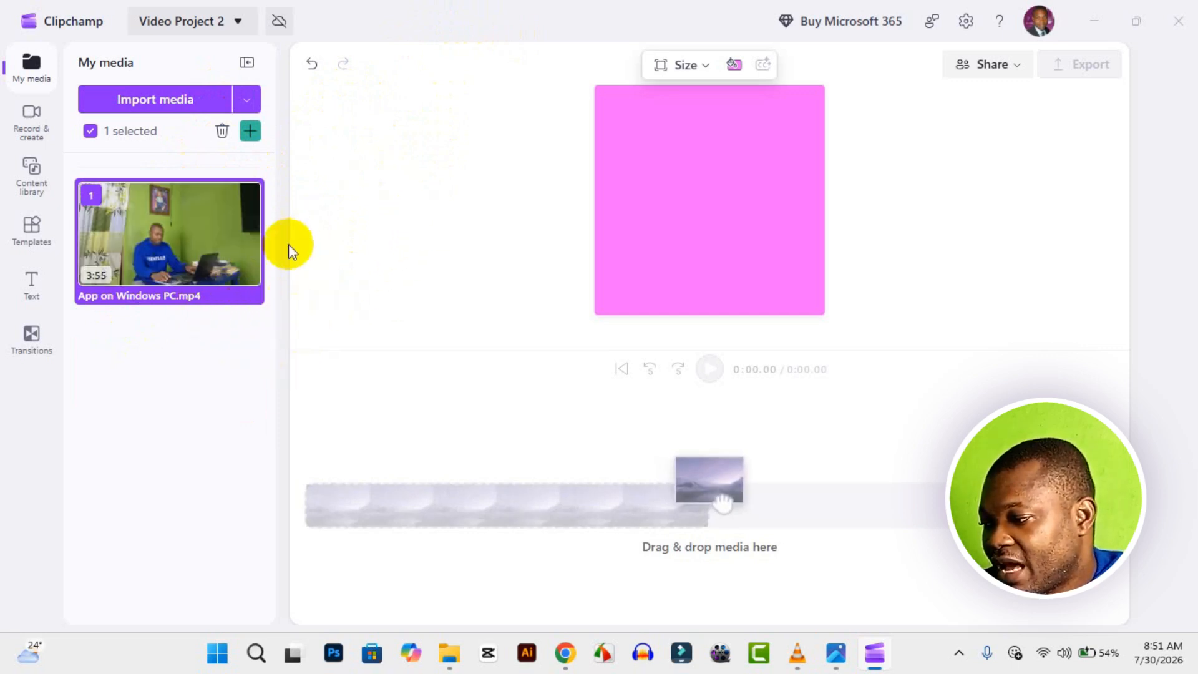
Add the App on Windows PC video to the timeline and place the playhead at 0:12.
mouse_move(225, 268)
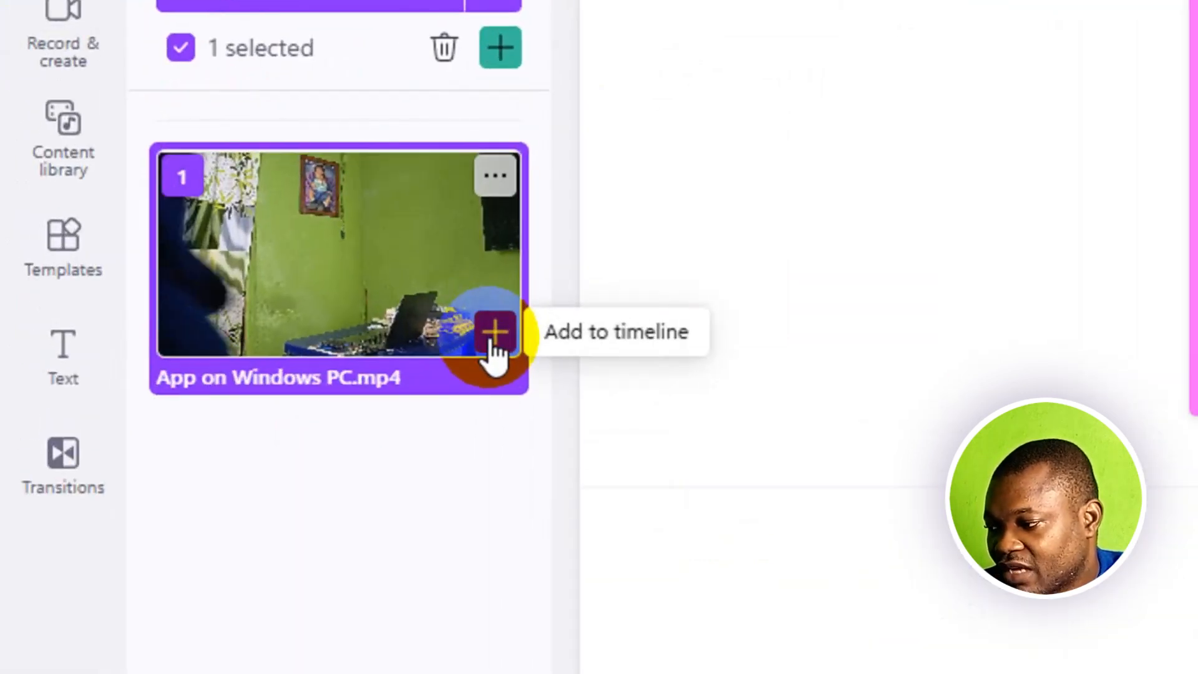
left_click(495, 334)
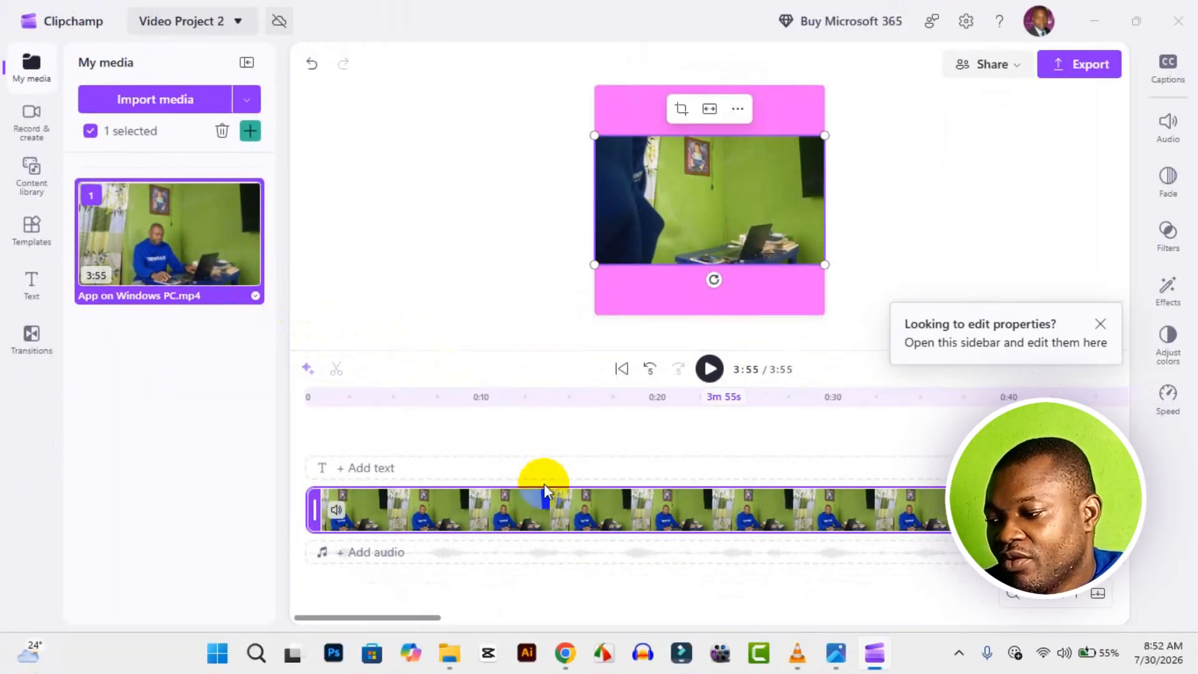
left_click(530, 423)
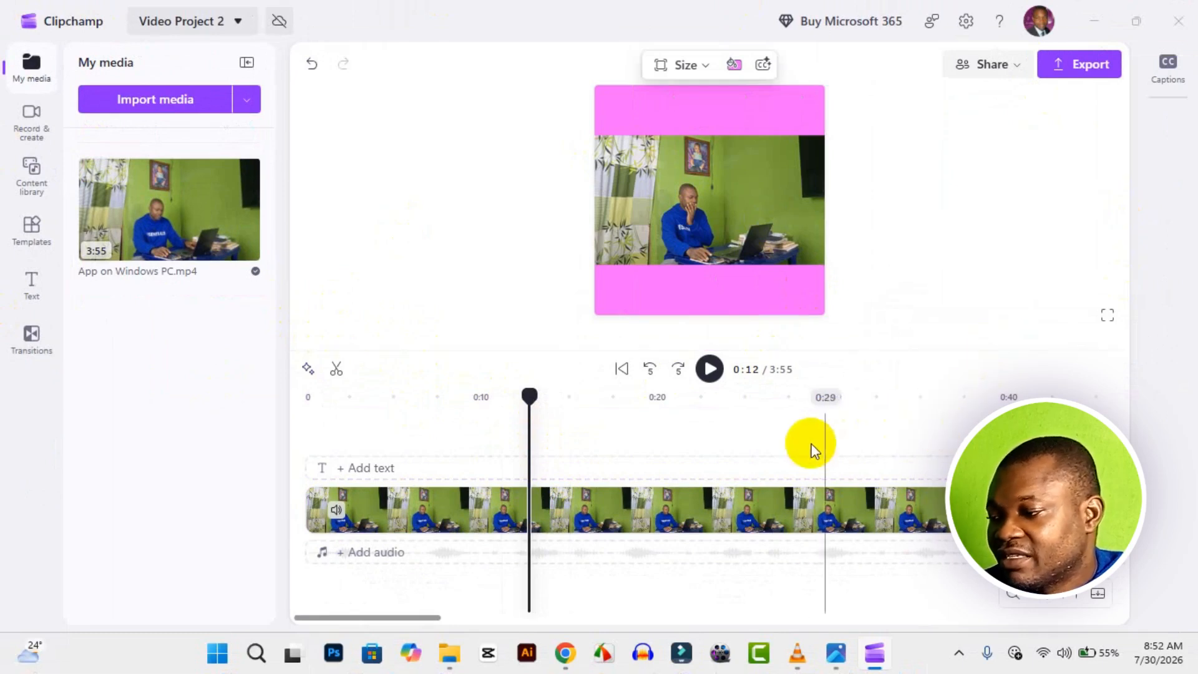
Enlarge the clip in the preview and reposition it so the footage fills the whole square frame.
left_click(682, 508)
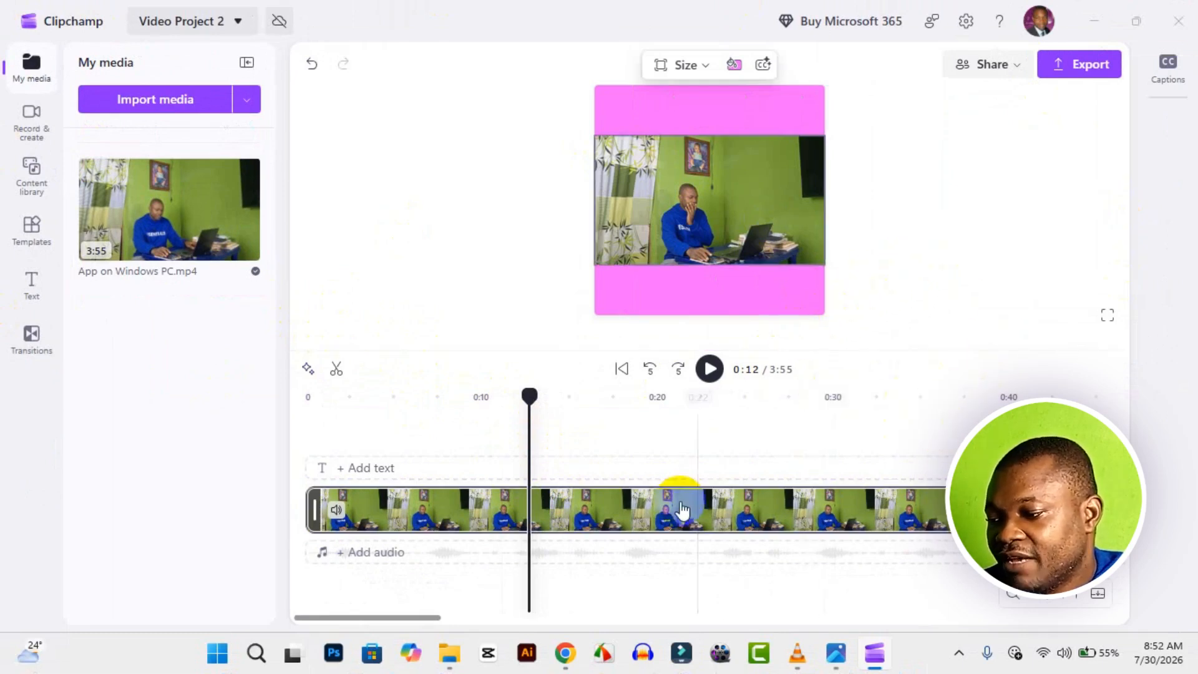
left_click(703, 227)
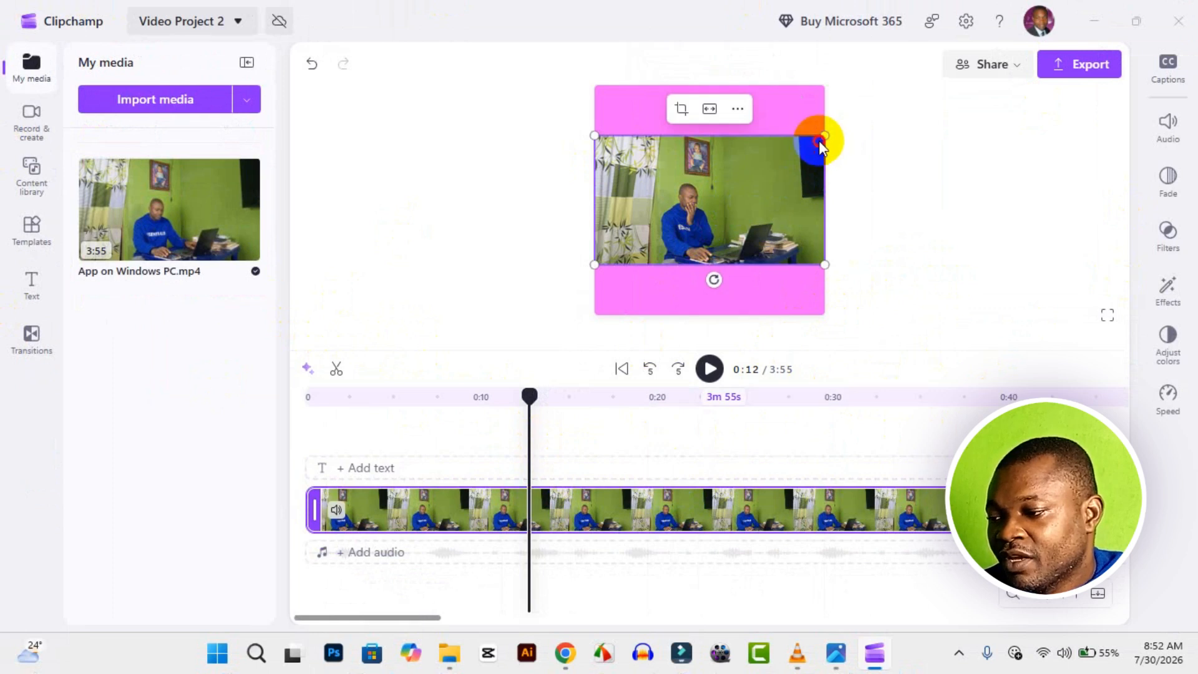
left_click_drag(822, 140, 898, 98)
left_click_drag(594, 265, 513, 359)
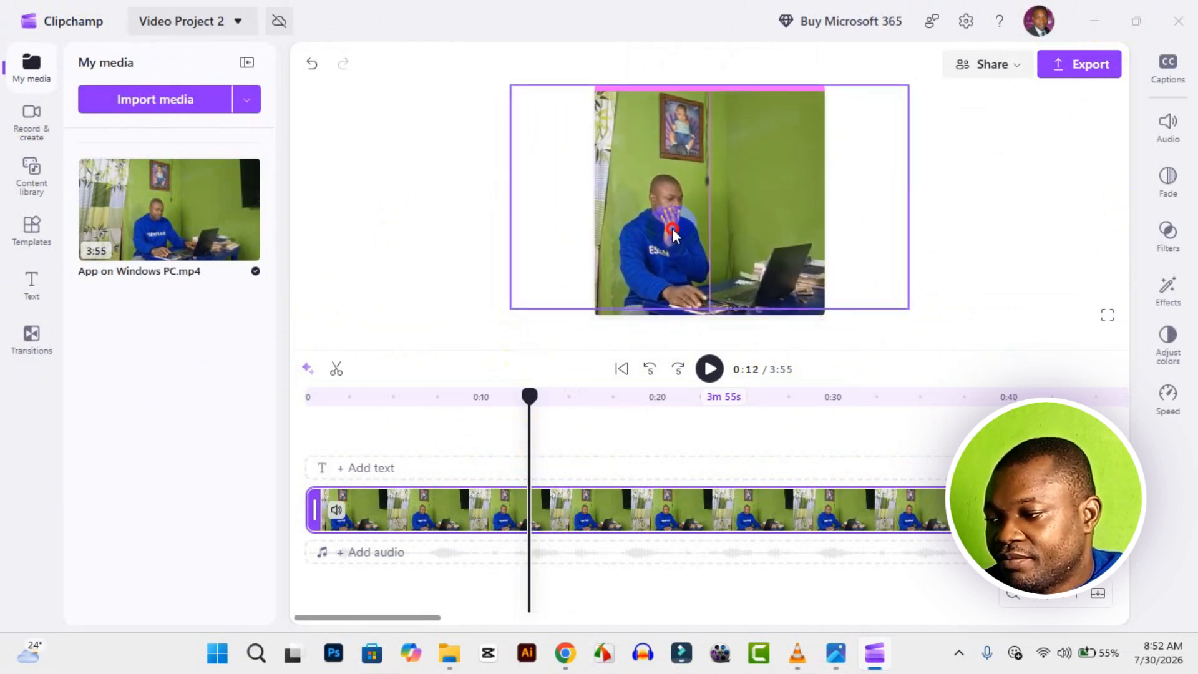
left_click_drag(915, 304, 1016, 397)
left_click_drag(774, 262, 742, 226)
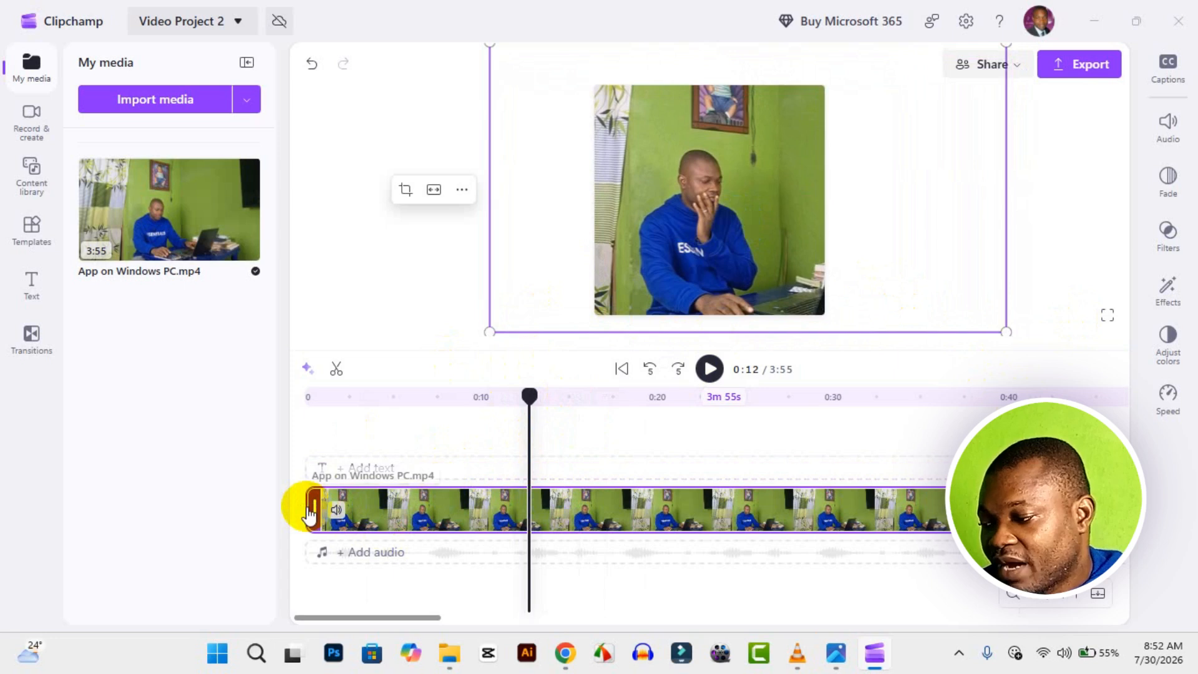
Split the clip at 0:12, delete the part before it along with the gap, and play back the trimmed start.
mouse_move(310, 506)
left_mouse_down()
mouse_move(334, 507)
mouse_move(308, 509)
left_mouse_up()
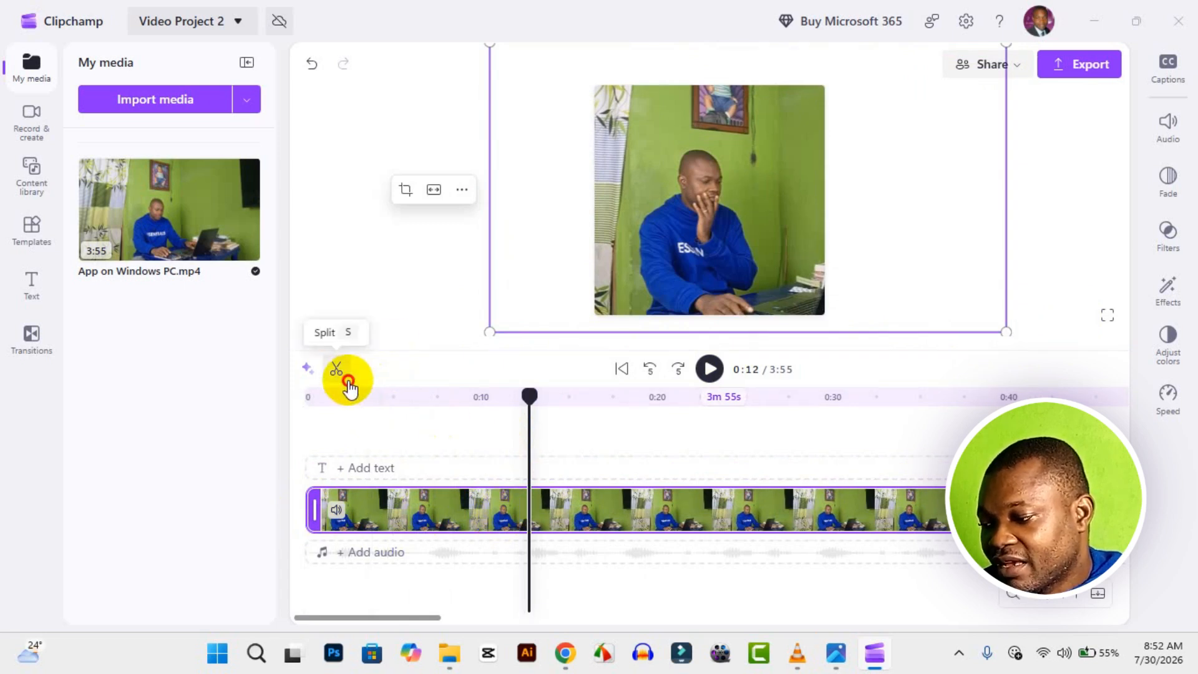
left_click(348, 380)
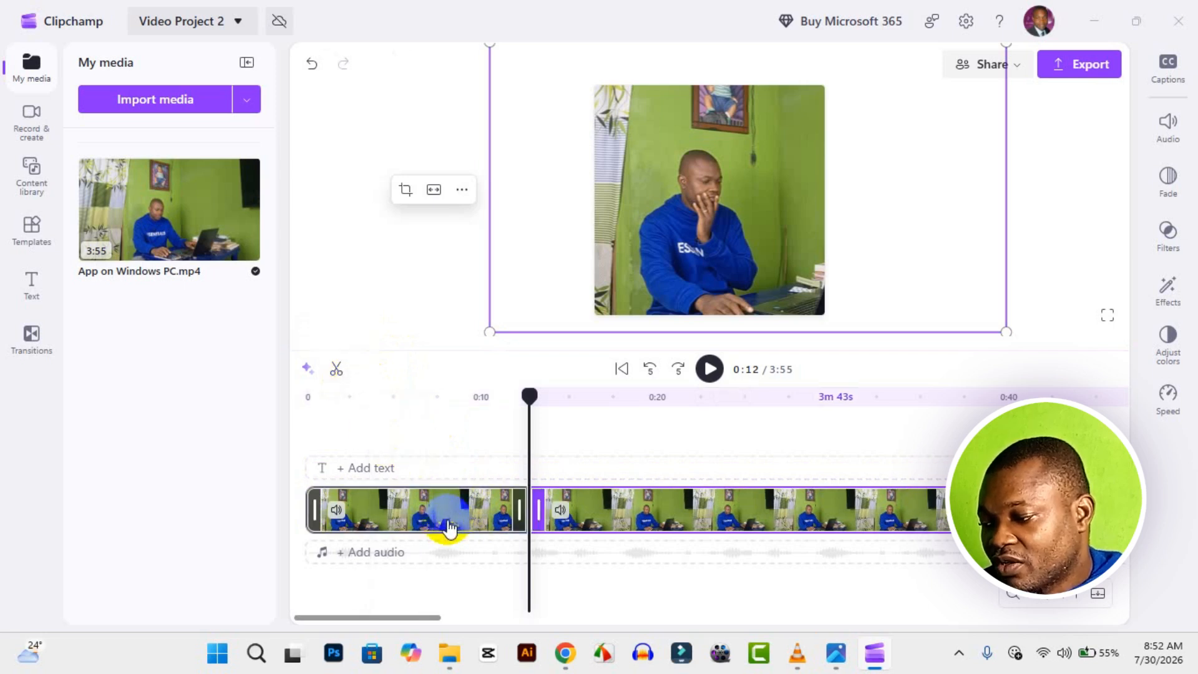
left_click(449, 527)
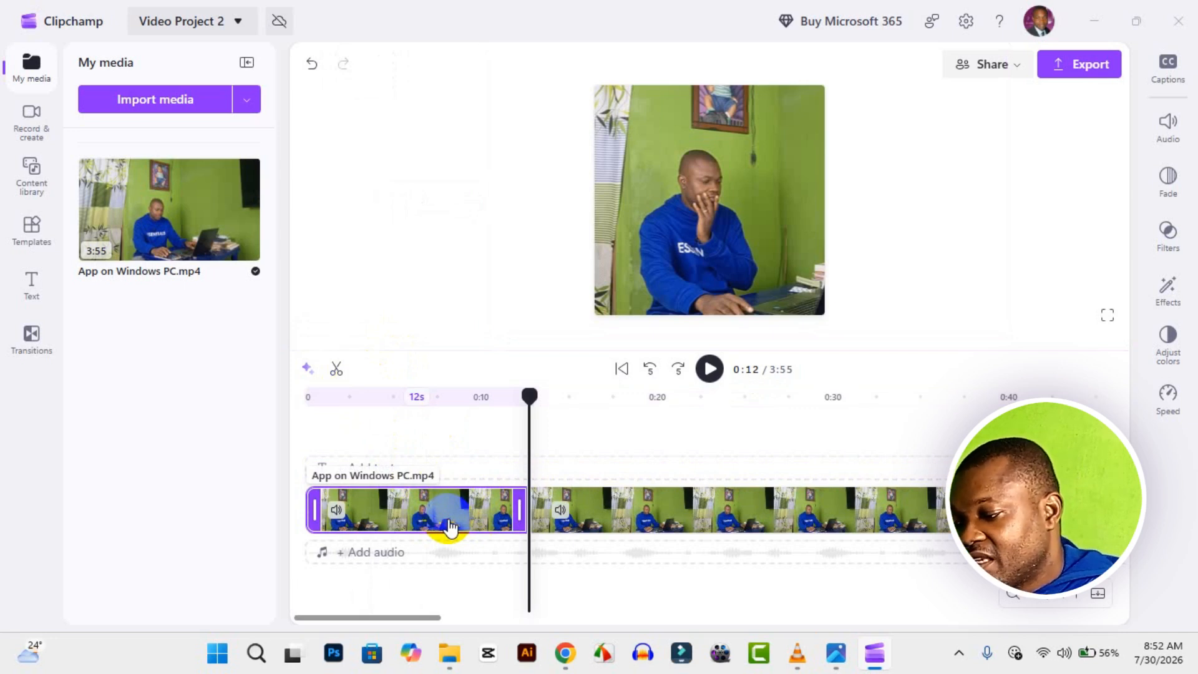
key("Delete")
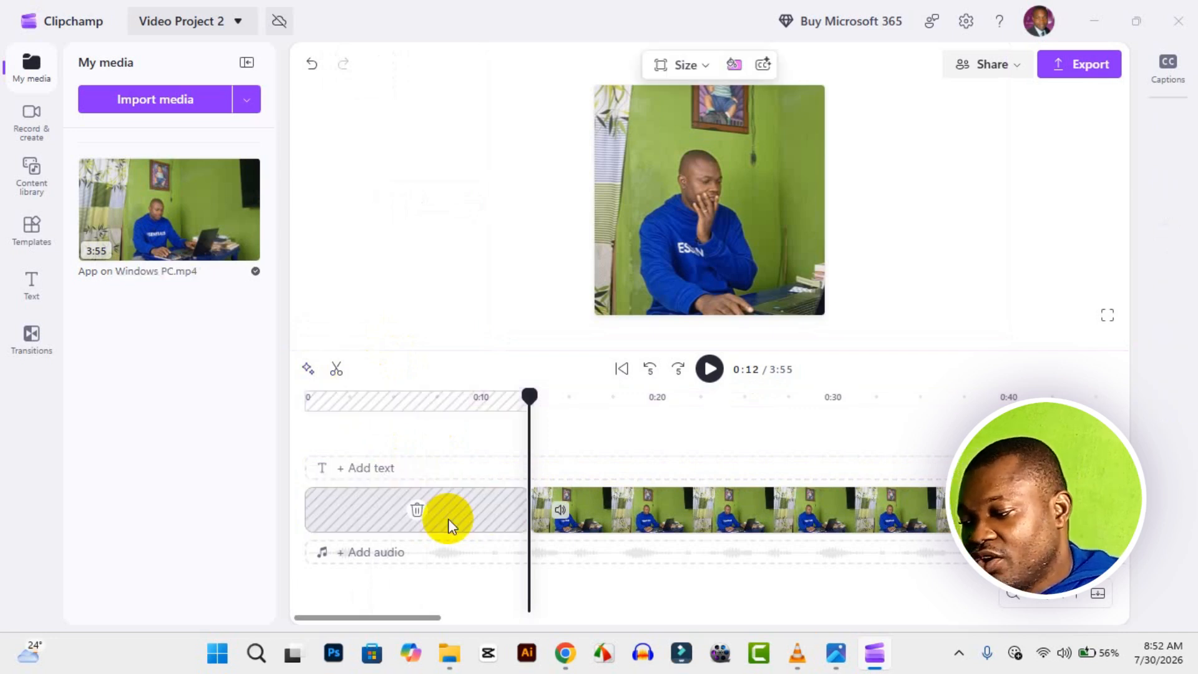
left_click(418, 512)
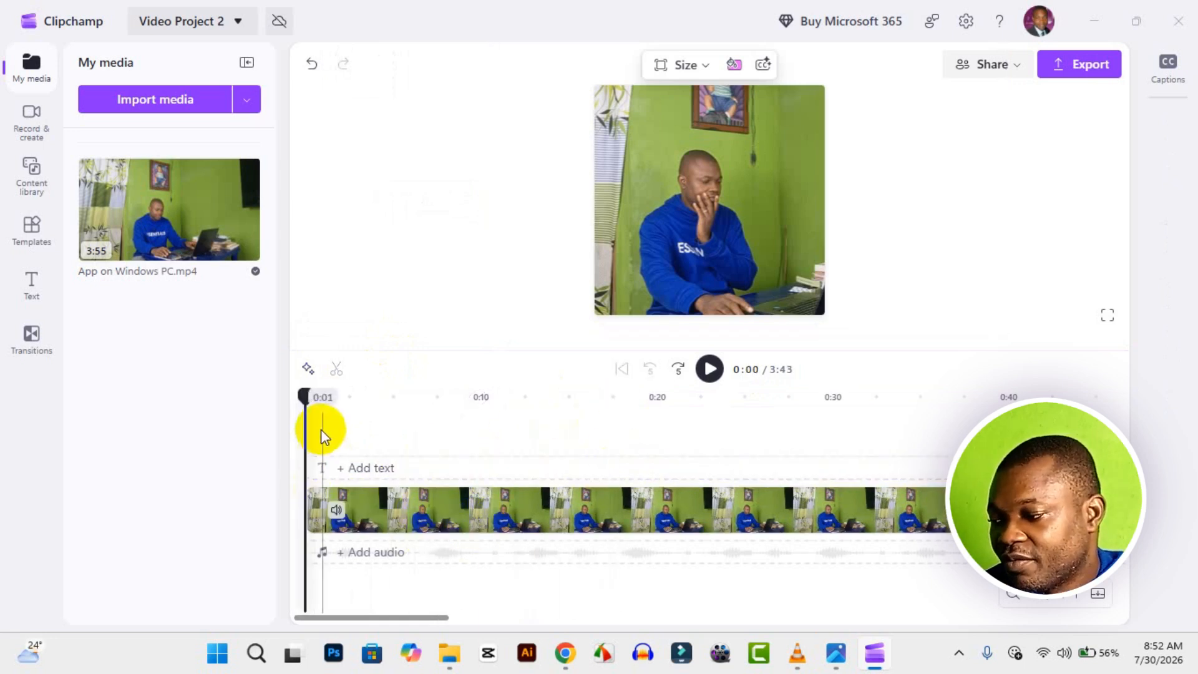
key("space")
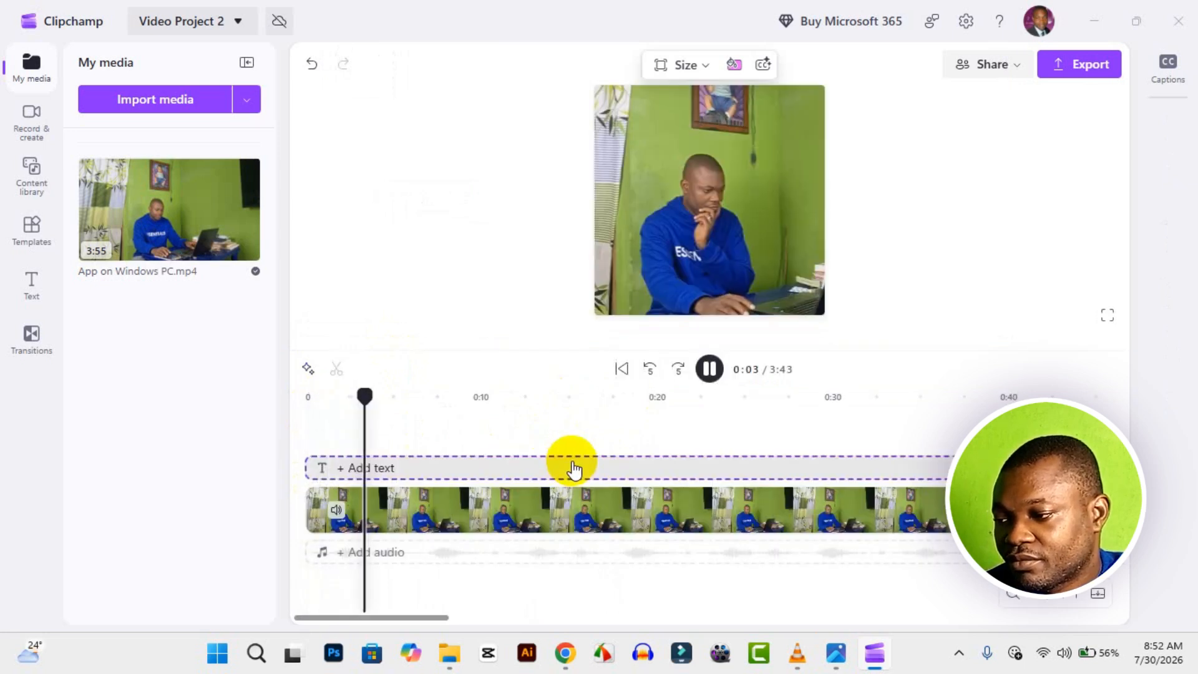
key("space")
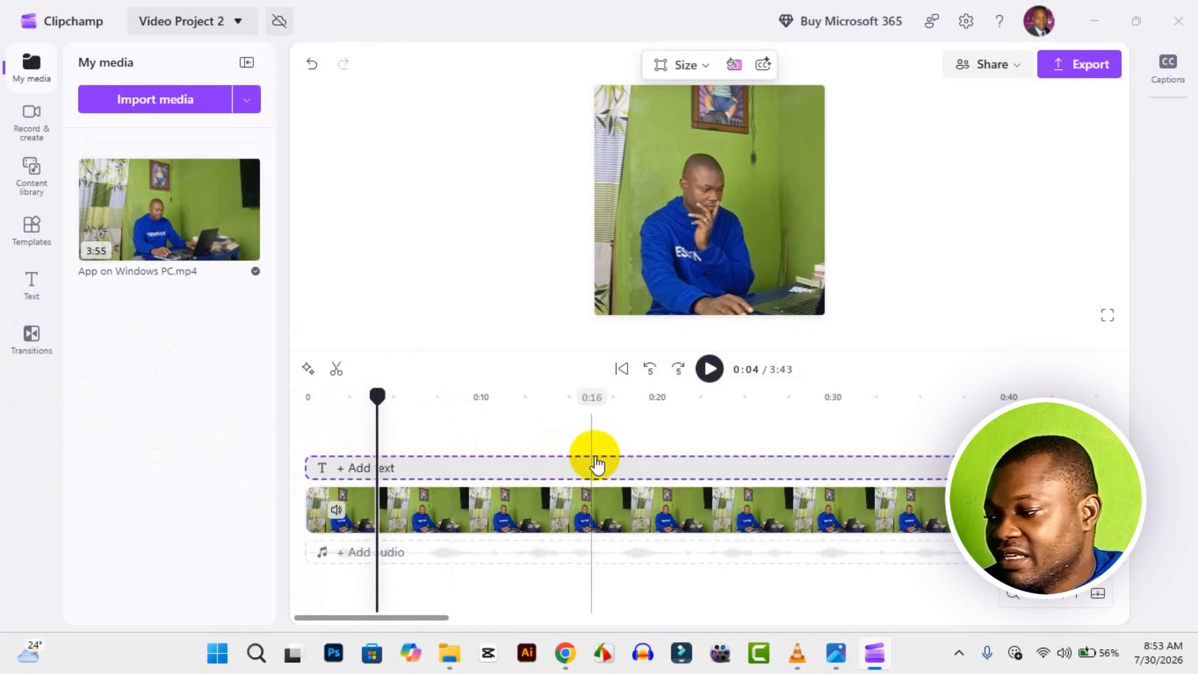
Look through the available transitions, text styles and titles.
left_click(29, 350)
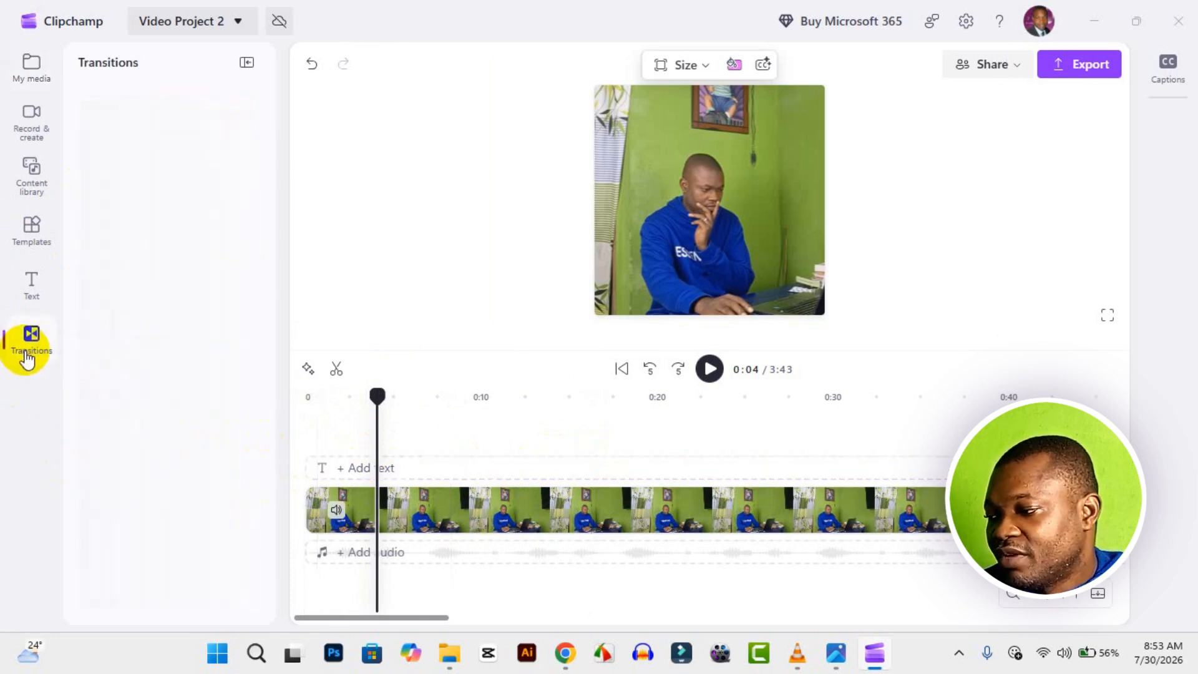
scroll(239, 225, "down", 8)
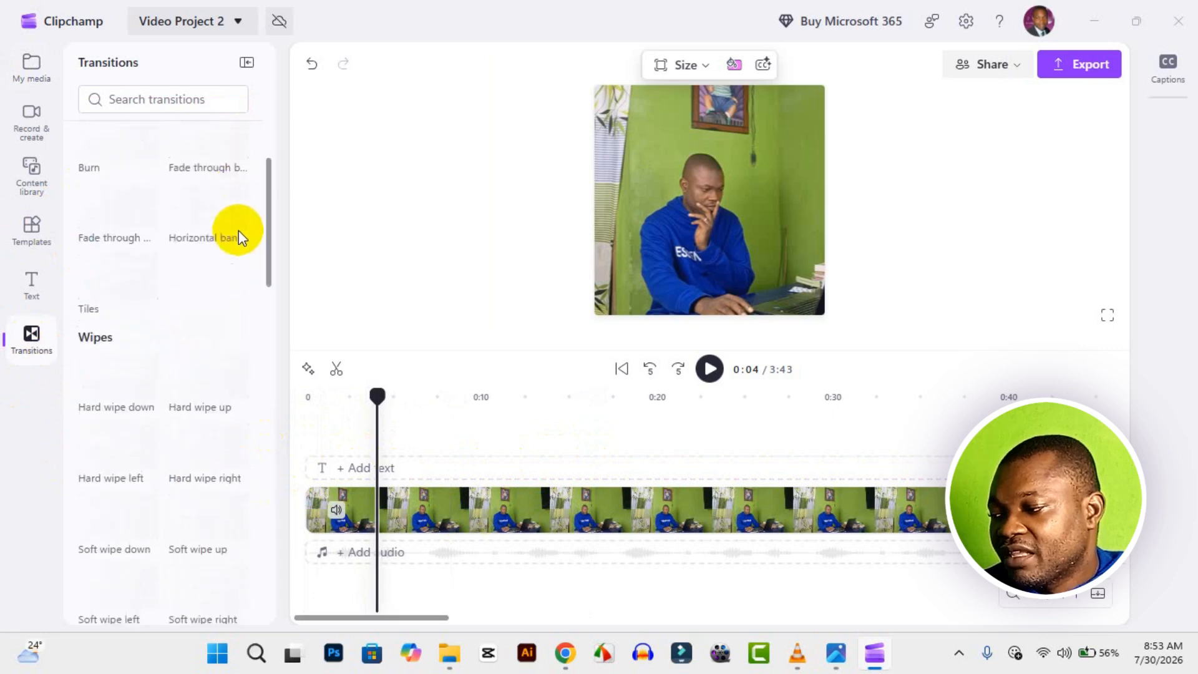
scroll(192, 279, "down", 4)
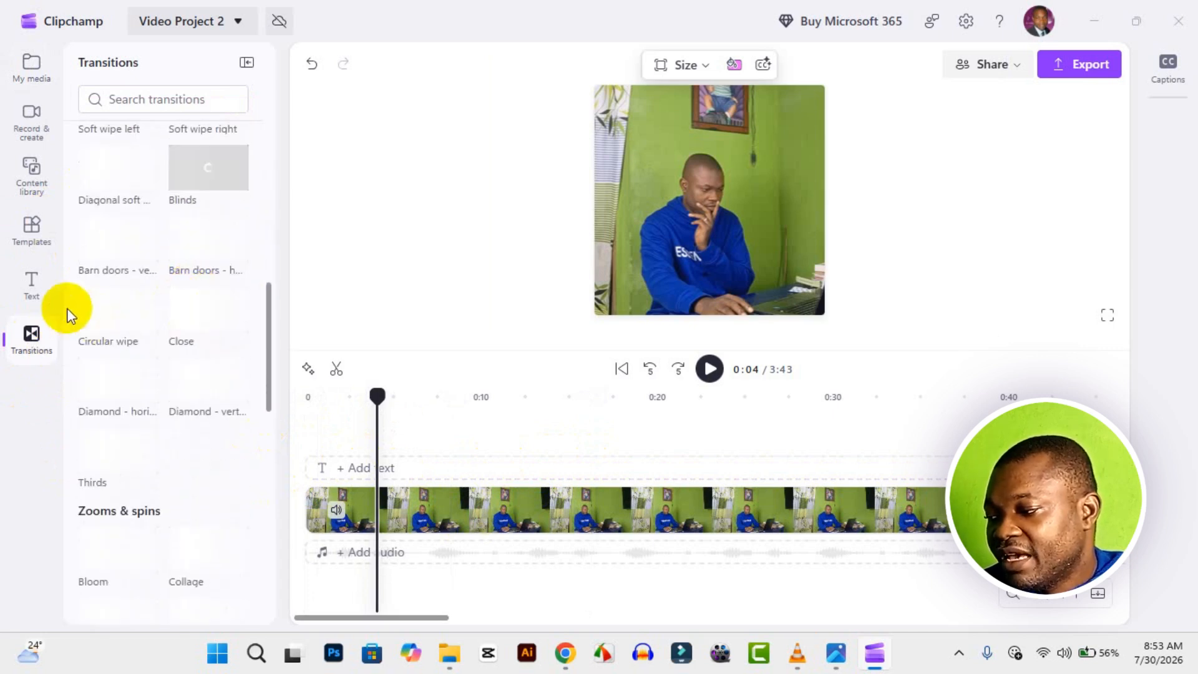
left_click(38, 303)
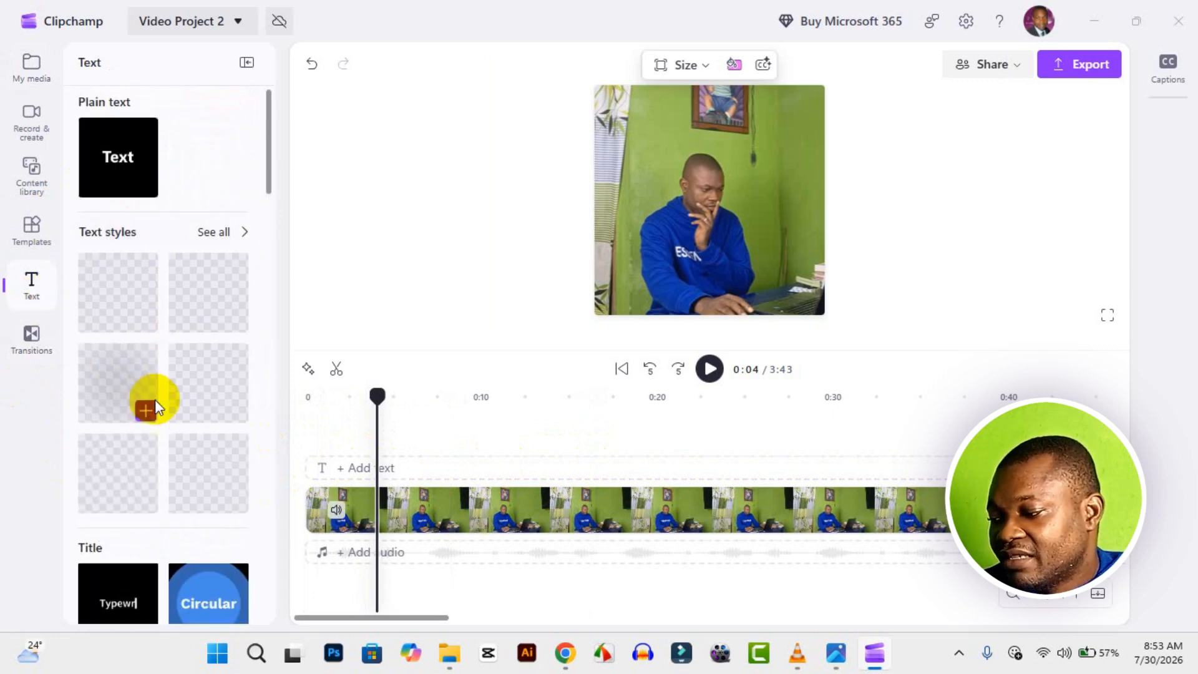
scroll(160, 399, "down", 2)
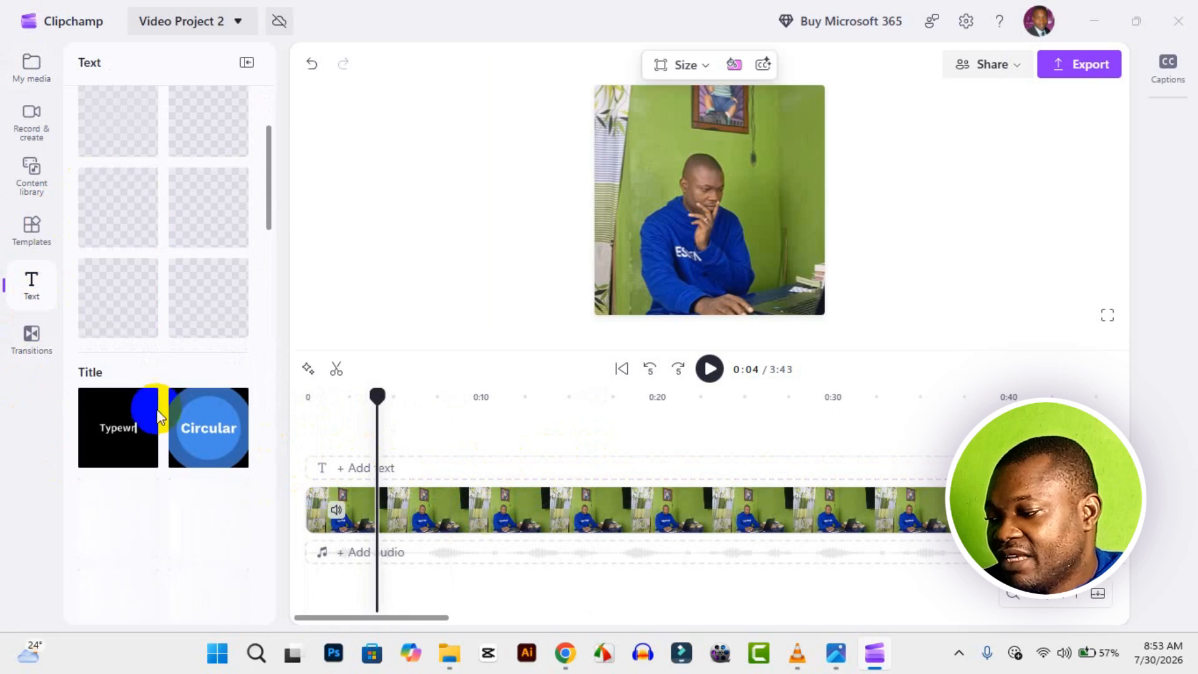
scroll(150, 357, "up", 2)
scroll(148, 361, "up", 1)
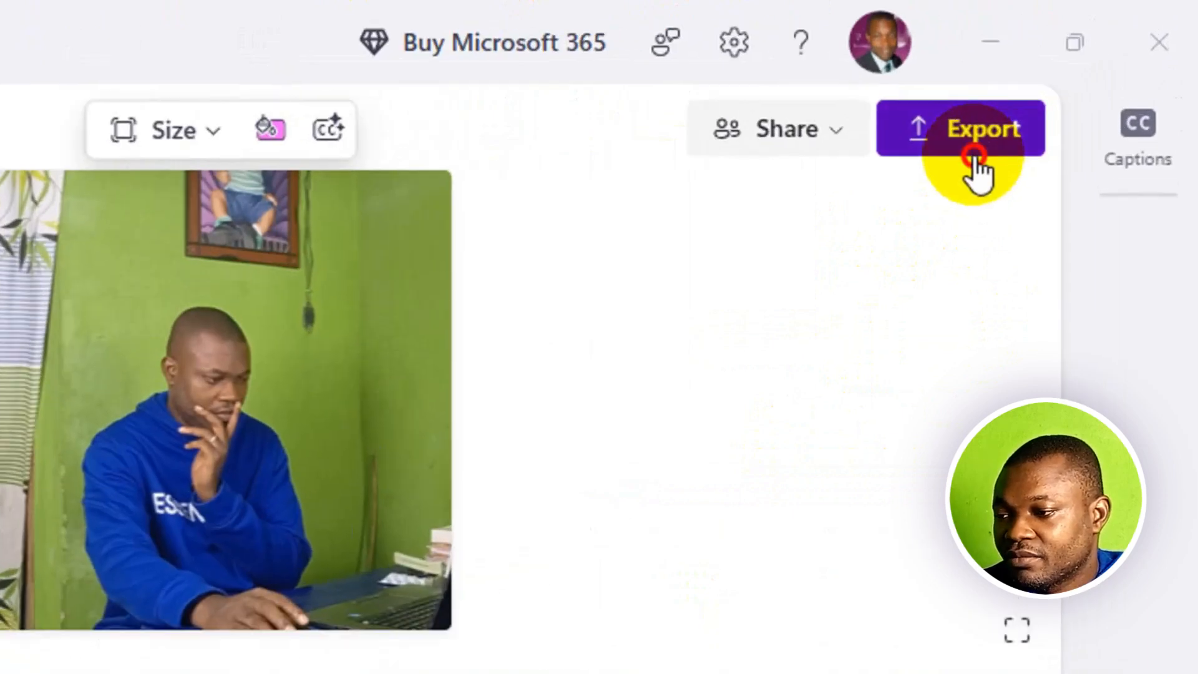
Open the video's export settings and select the whole file name for replacement.
left_click(974, 159)
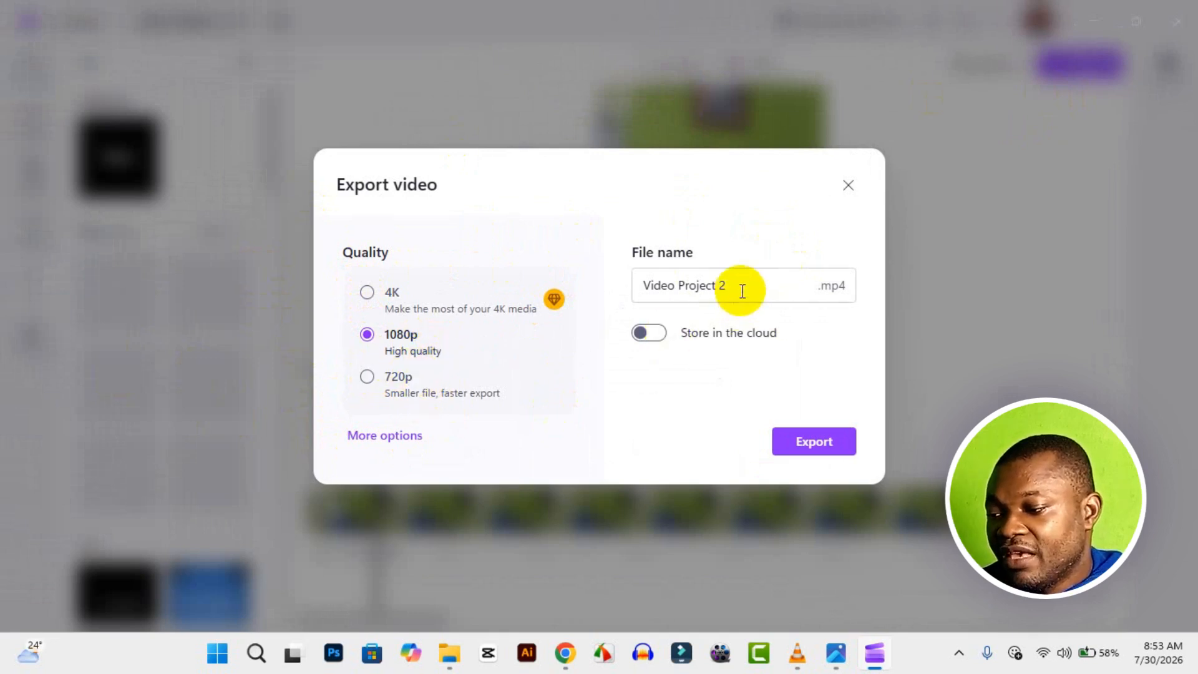
left_click_drag(743, 287, 628, 284)
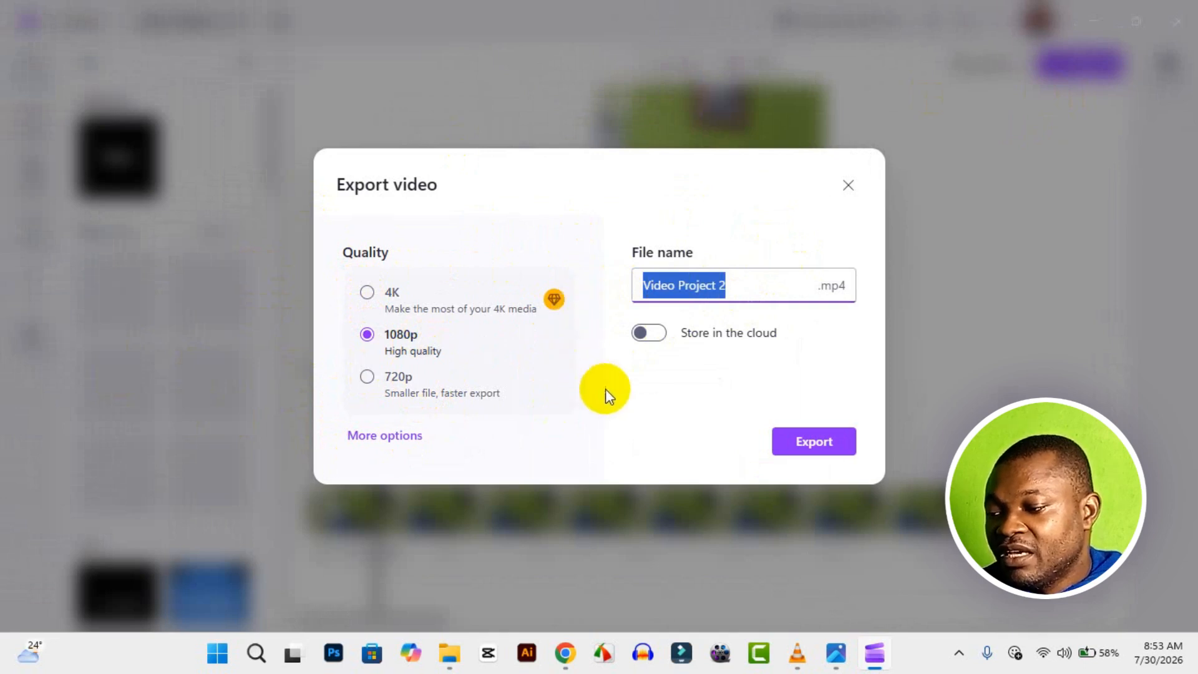